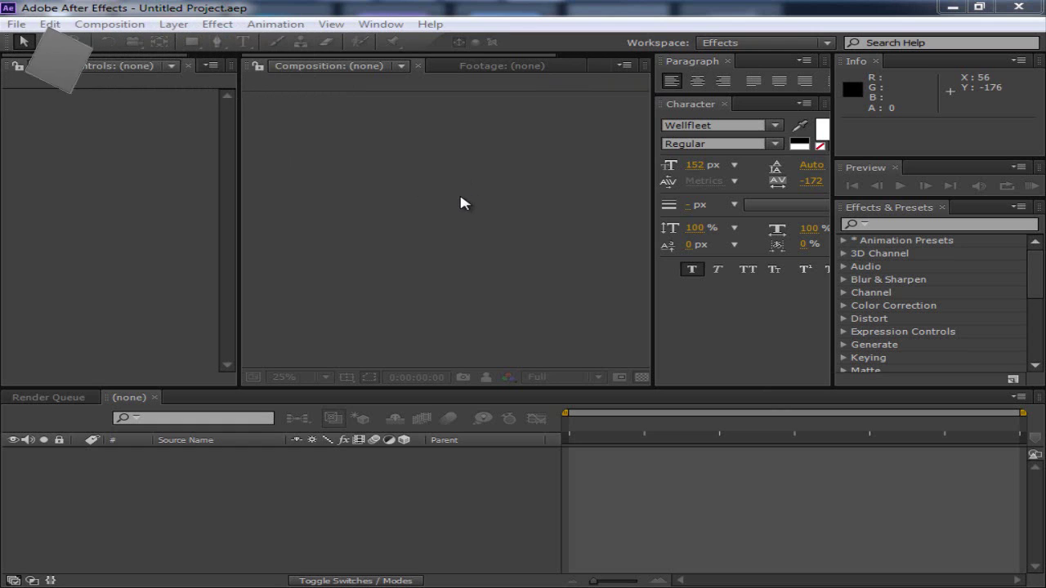
Start opening an existing project and browse to the Documents library
left_click(137, 29)
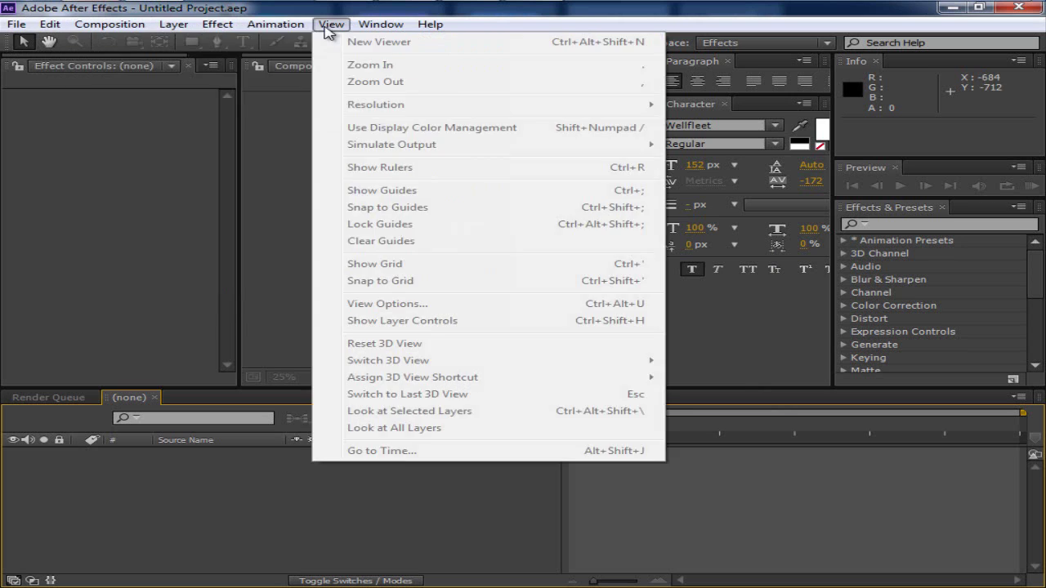
left_click(303, 15)
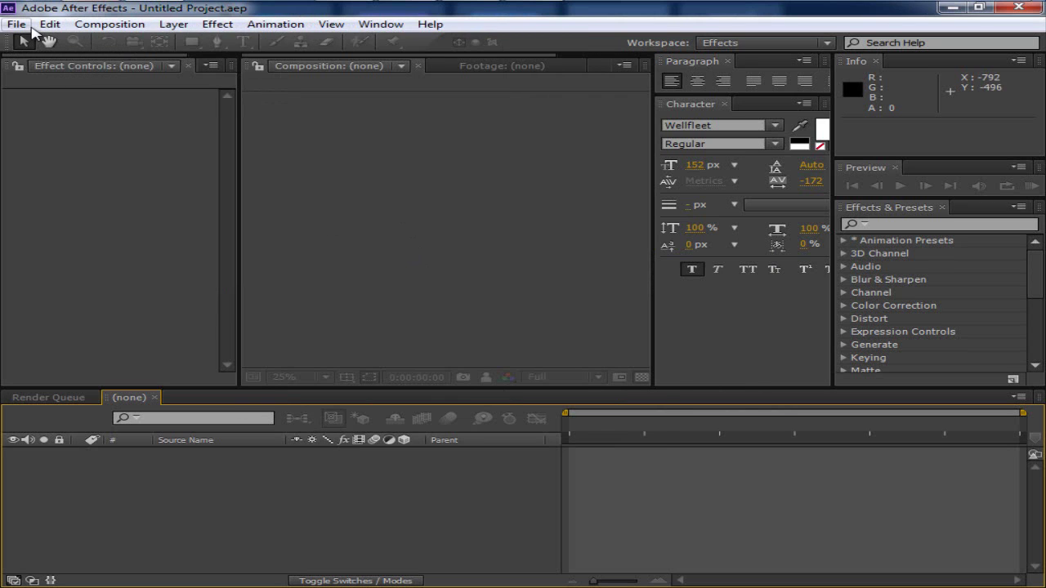
left_click(18, 25)
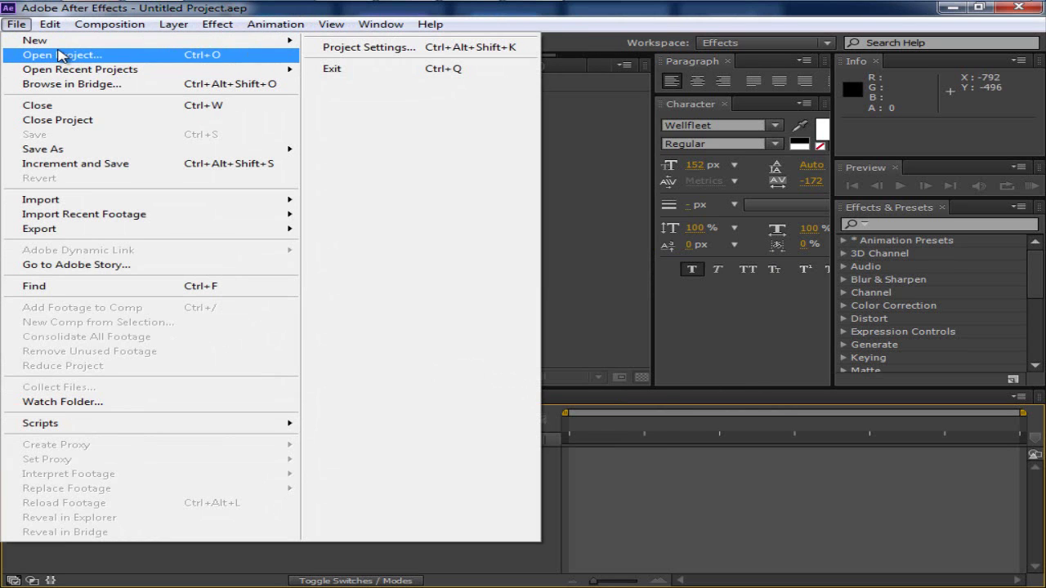
left_click(59, 55)
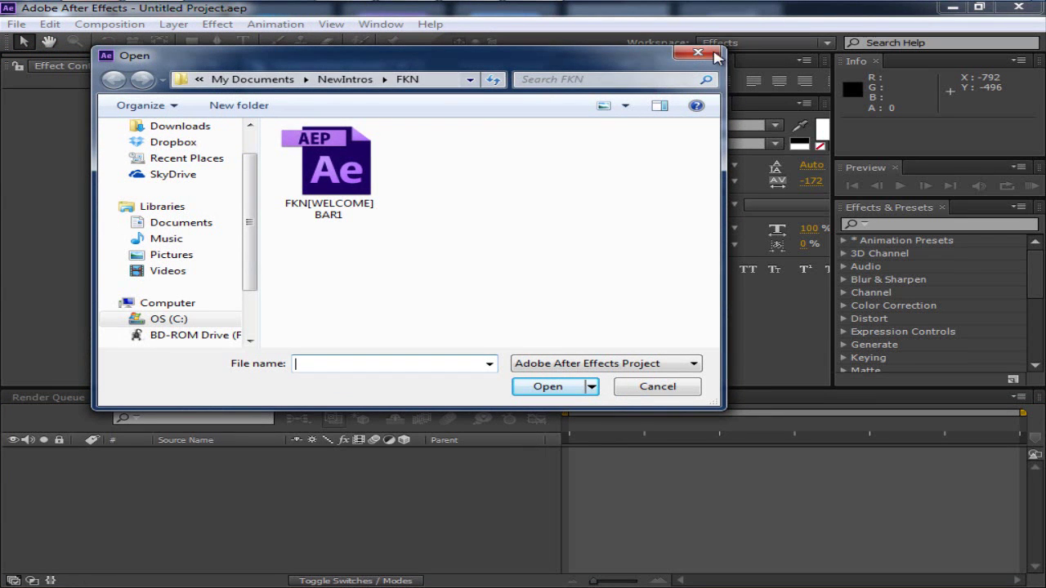
left_click(237, 223)
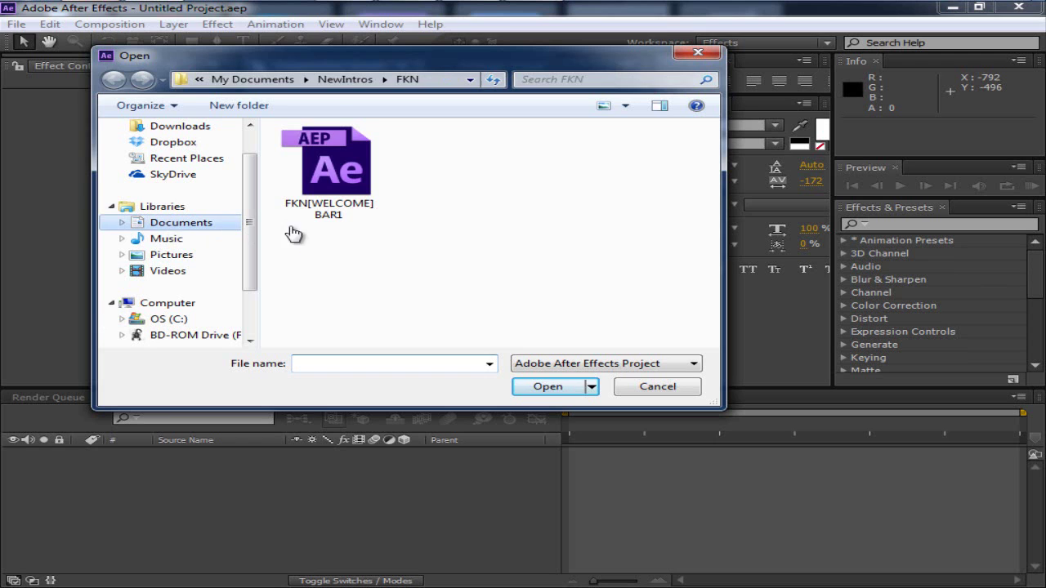
scroll(344, 237, "down", 8)
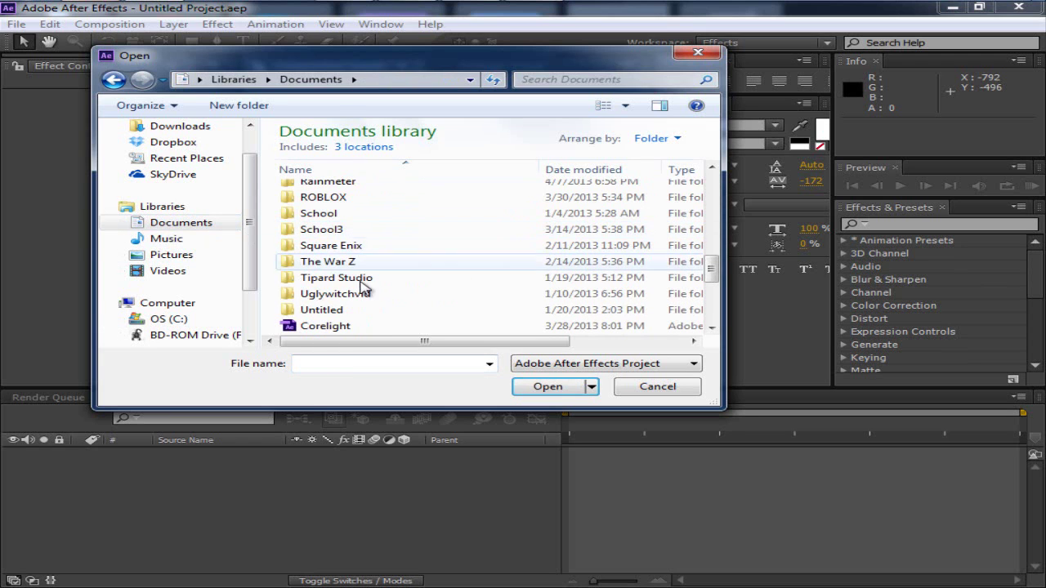
scroll(364, 235, "up", 1)
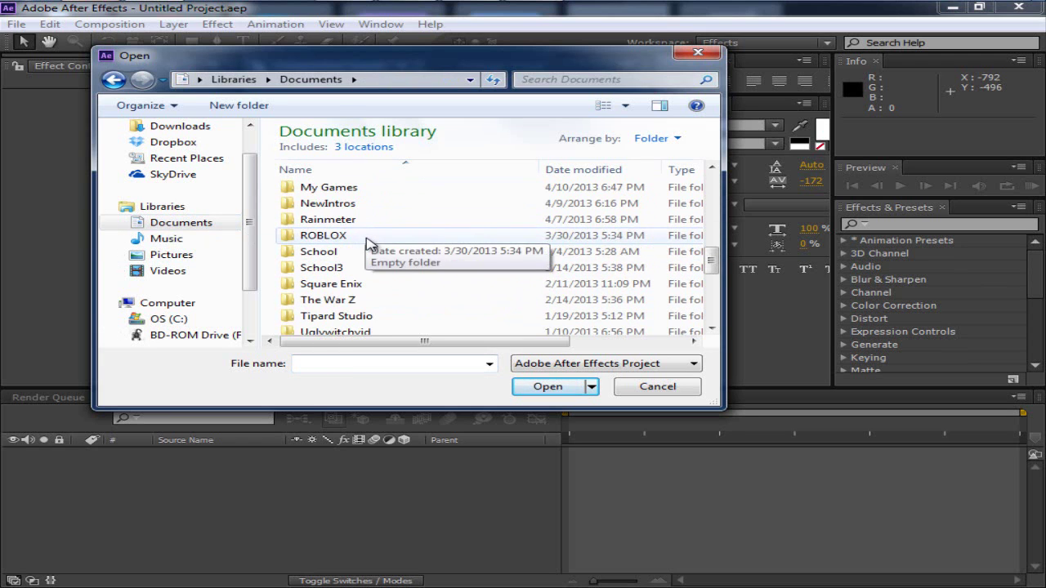
Open MegaAngryGaming(Angry).aep from the Documents > NewIntros folder
double_click(340, 205)
double_click(335, 194)
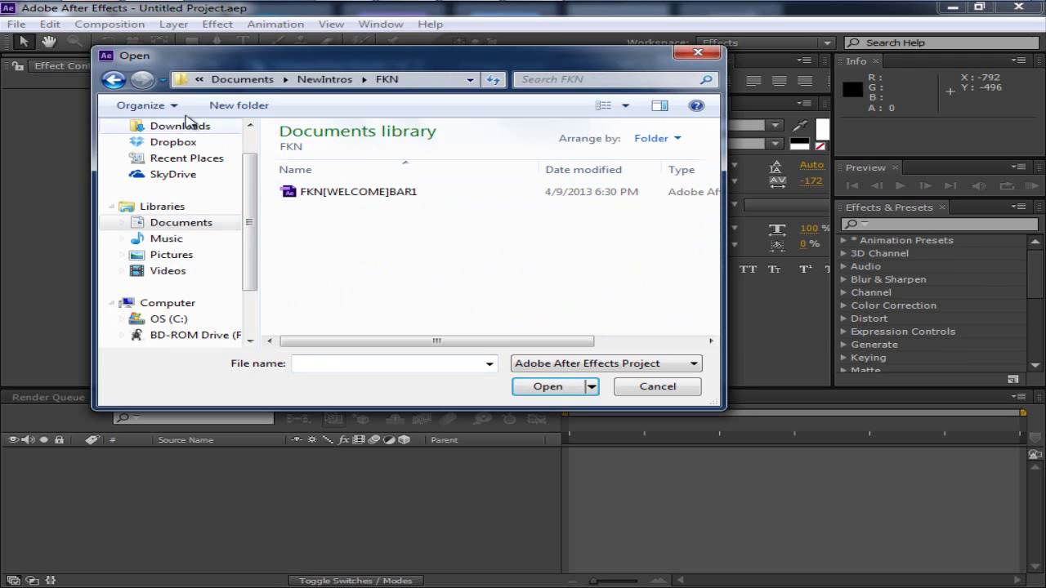
left_click(114, 79)
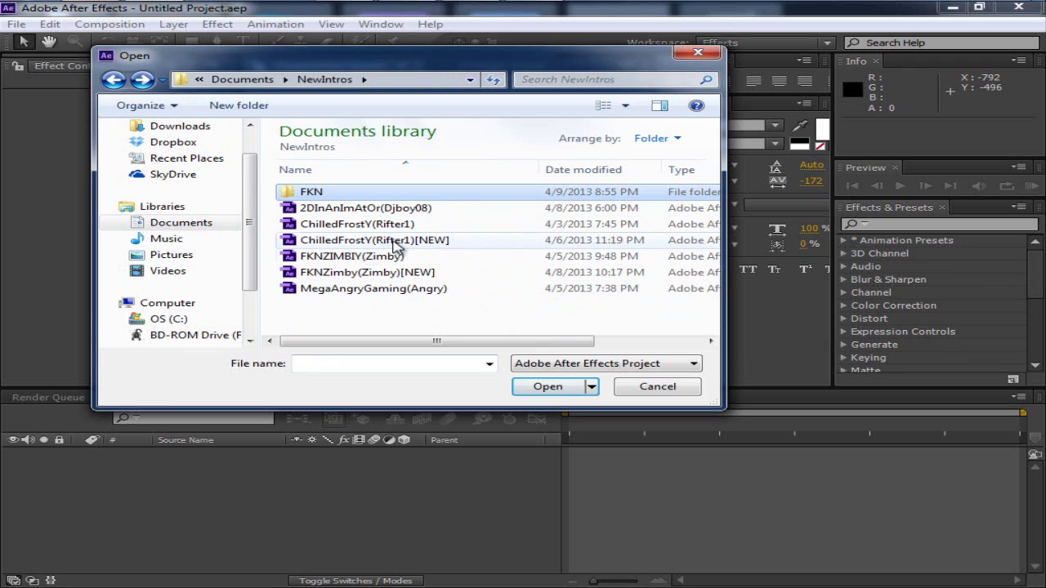
left_click(378, 225)
left_click(369, 208)
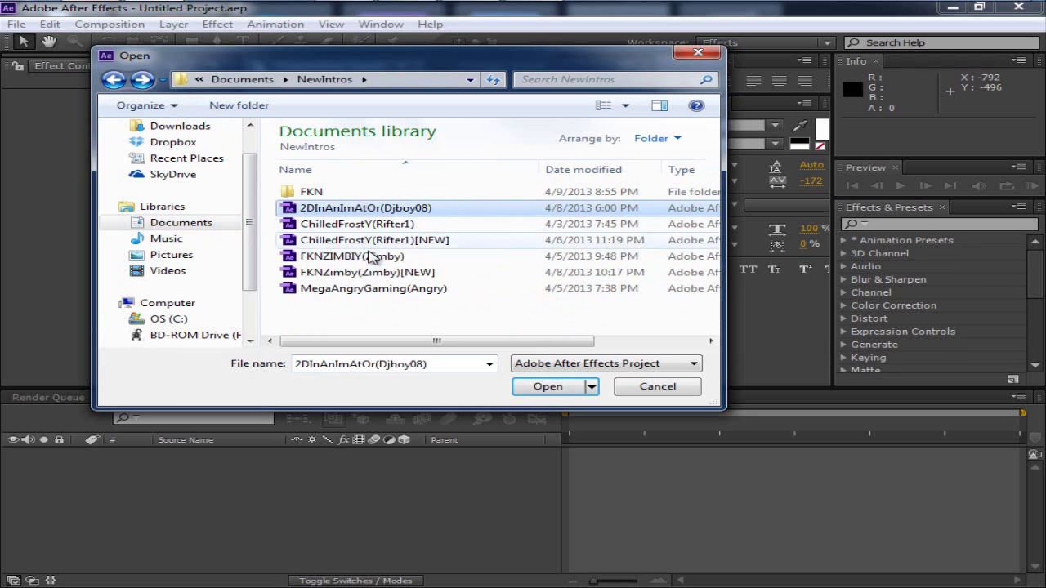
left_click(373, 257)
left_click(372, 276)
left_click(368, 290)
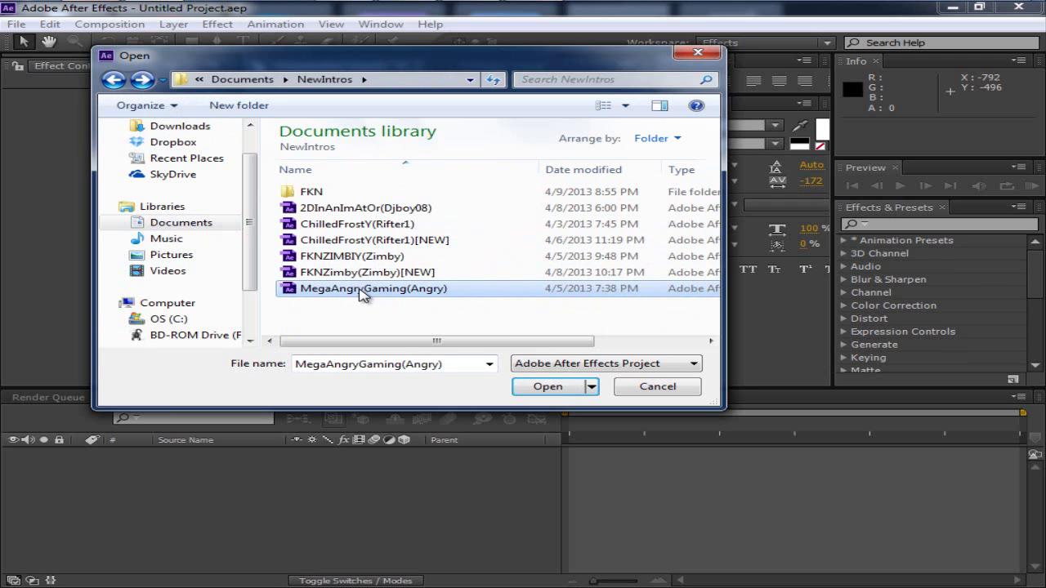
double_click(360, 291)
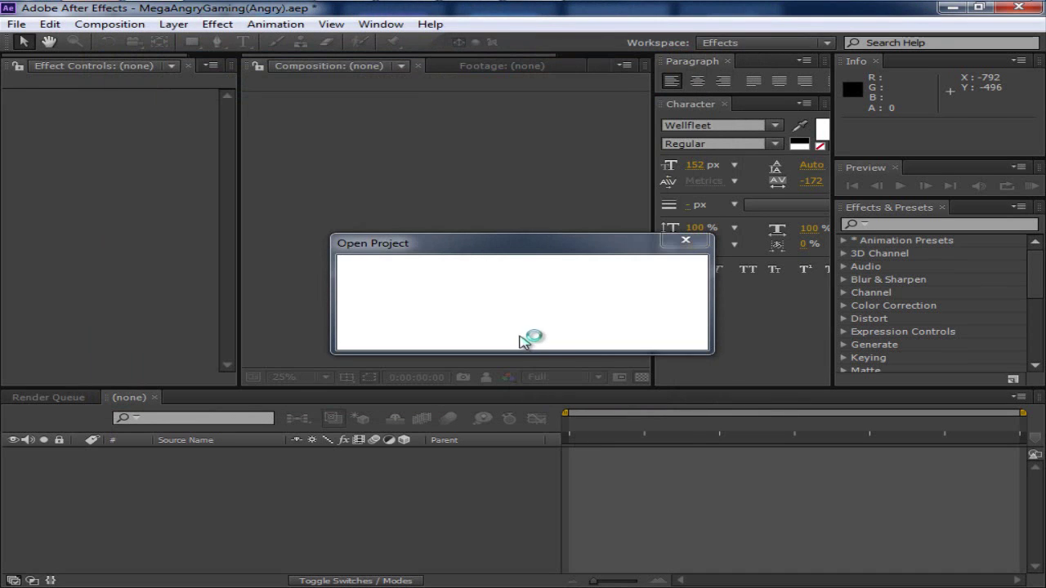
Dismiss the missing-file warning, preview Comp 1's orange intro, and return to frame 0
key("Return")
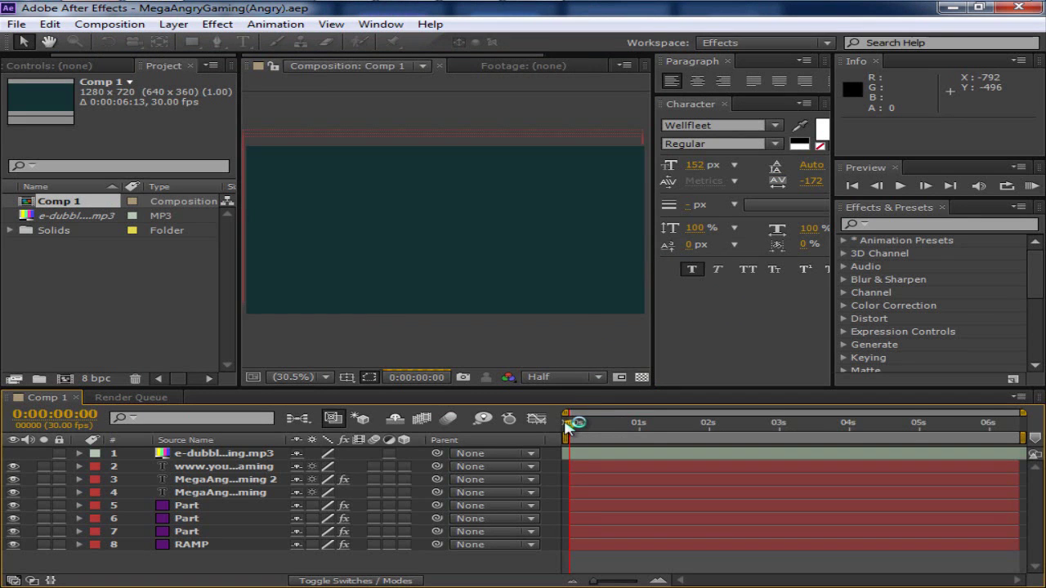
left_click_drag(569, 429, 681, 431)
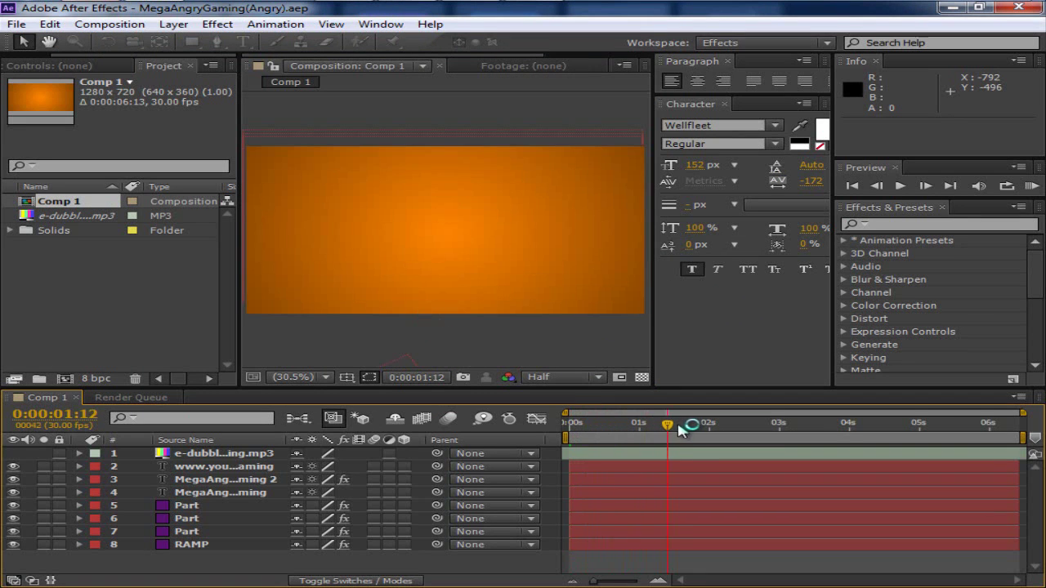
key("space")
left_click(575, 425)
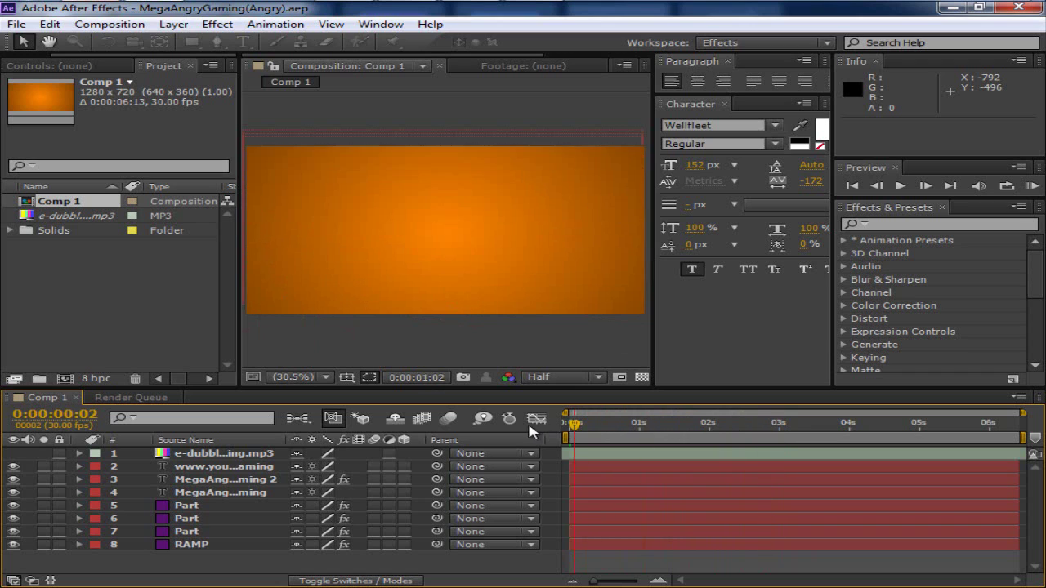
key("KP_0")
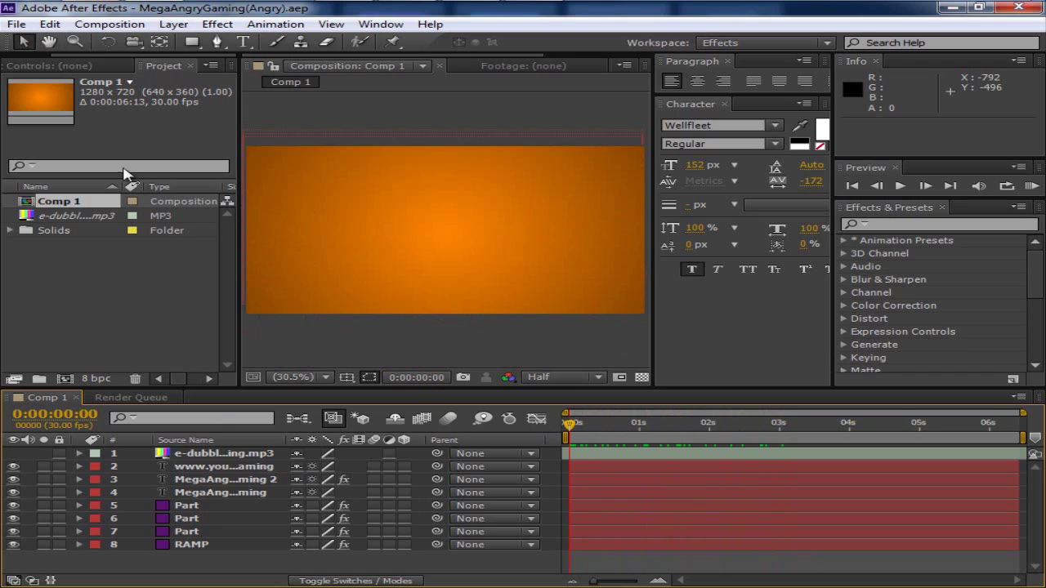
Create Comp 2 at 1280×720, 30 fps, 9 seconds with default settings
left_click(109, 24)
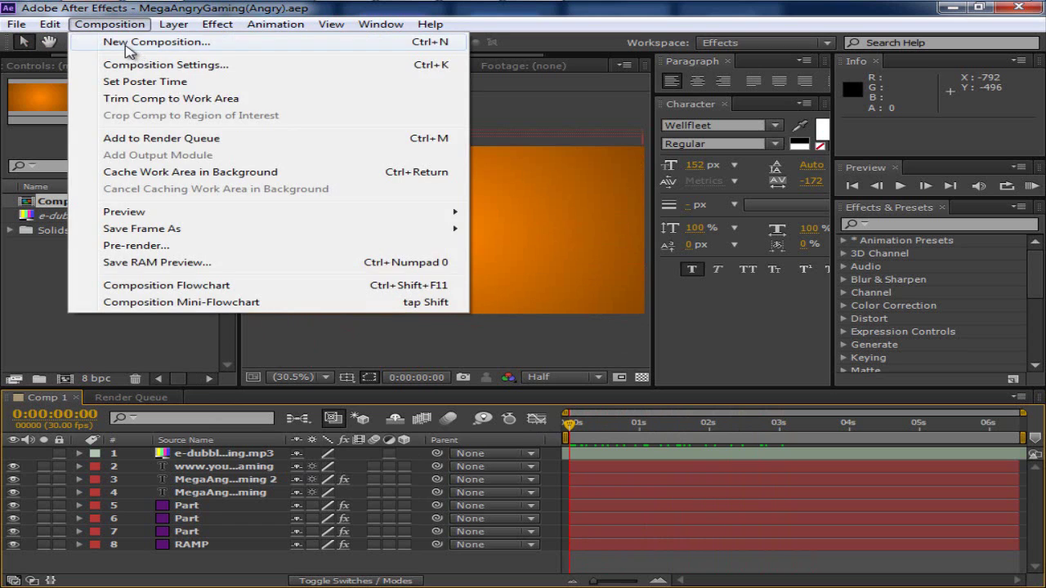
left_click(131, 39)
left_click(543, 432)
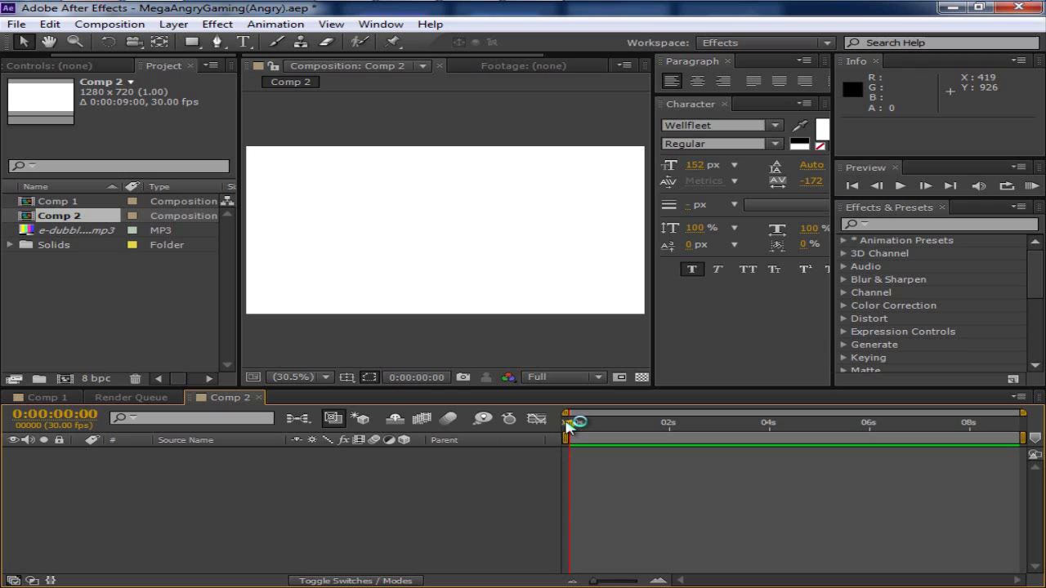
mouse_move(570, 425)
left_mouse_down()
mouse_move(600, 423)
mouse_move(549, 424)
left_mouse_up()
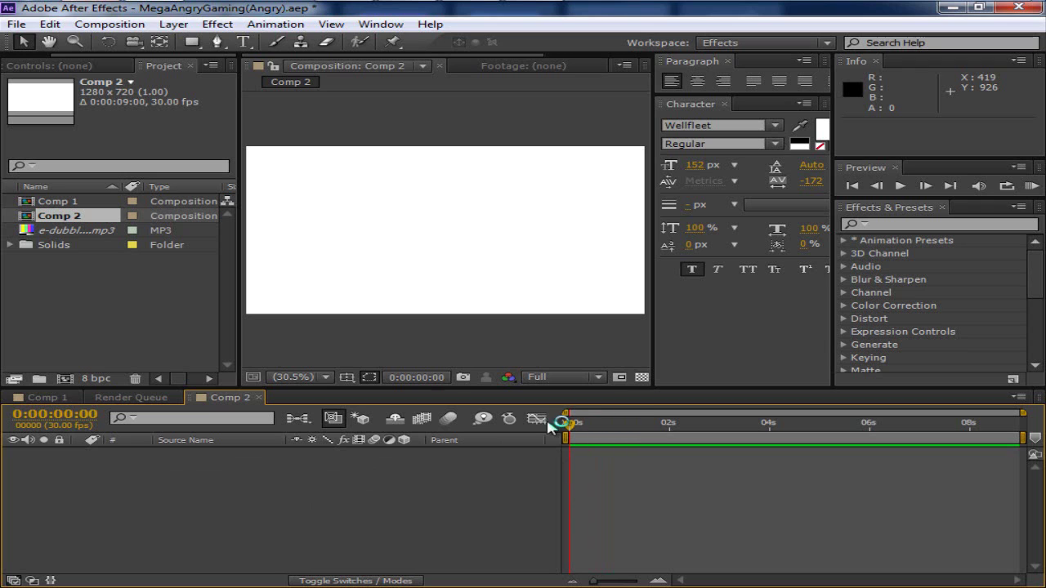
right_click(210, 490)
left_click(172, 501)
Close the Paragraph and Character panels and widen the composition viewer
left_click(727, 62)
left_click(724, 62)
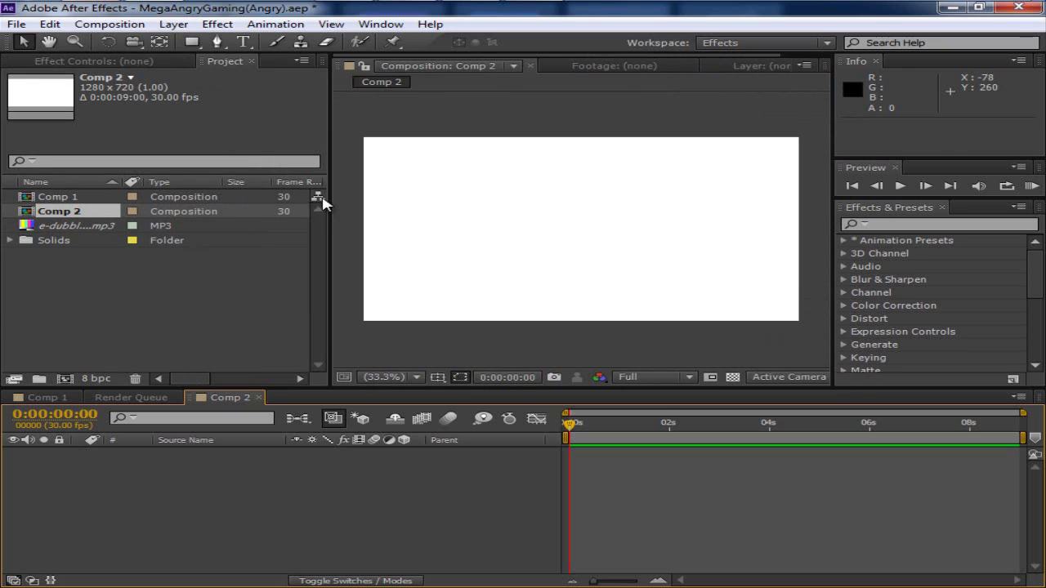
left_click_drag(329, 197, 217, 167)
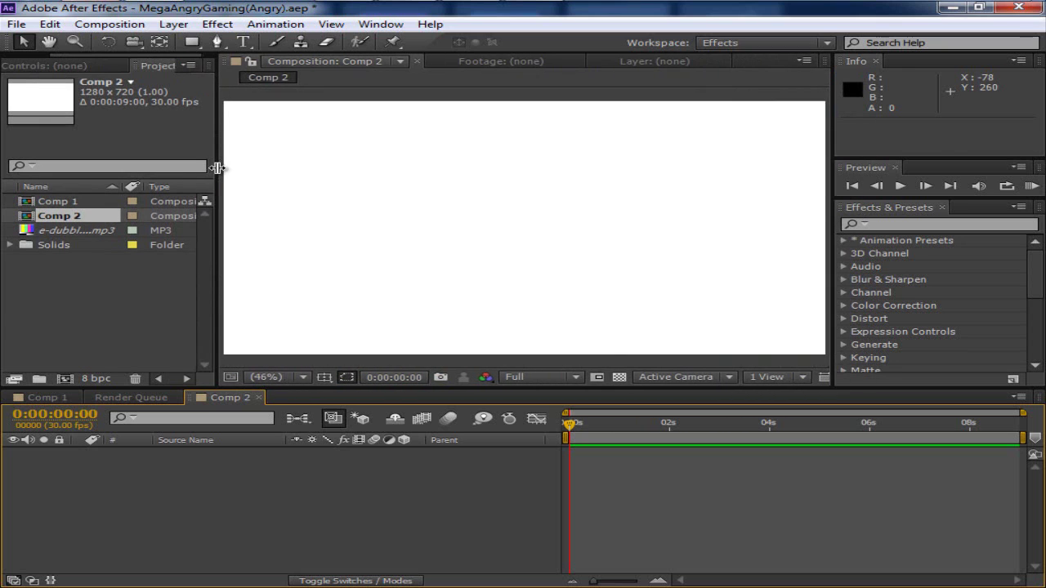
Add a full-frame 1280×720 White Solid 1 layer to Comp 2
right_click(261, 480)
right_click(141, 482)
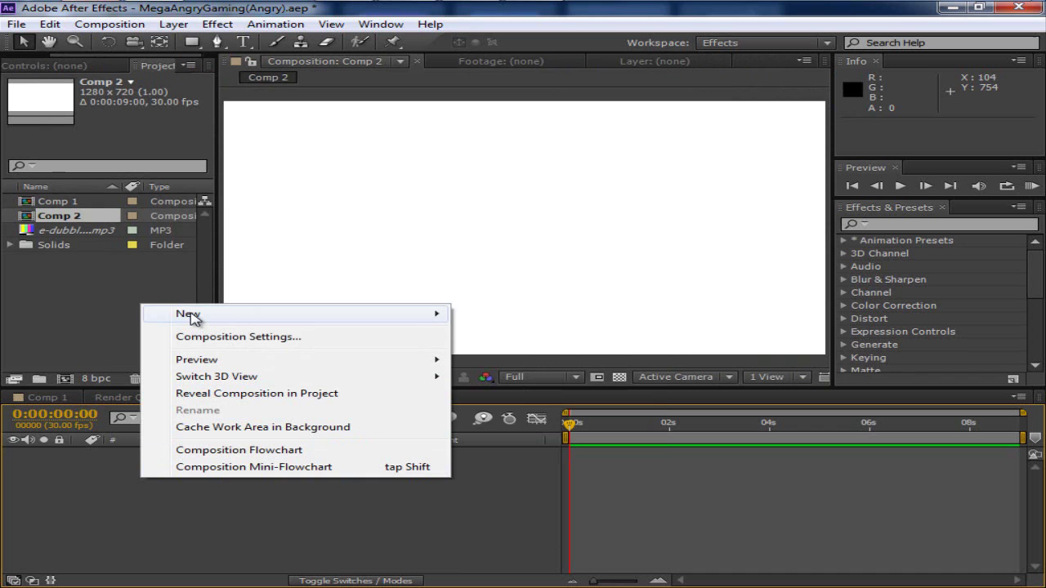
mouse_move(209, 315)
left_click(555, 352)
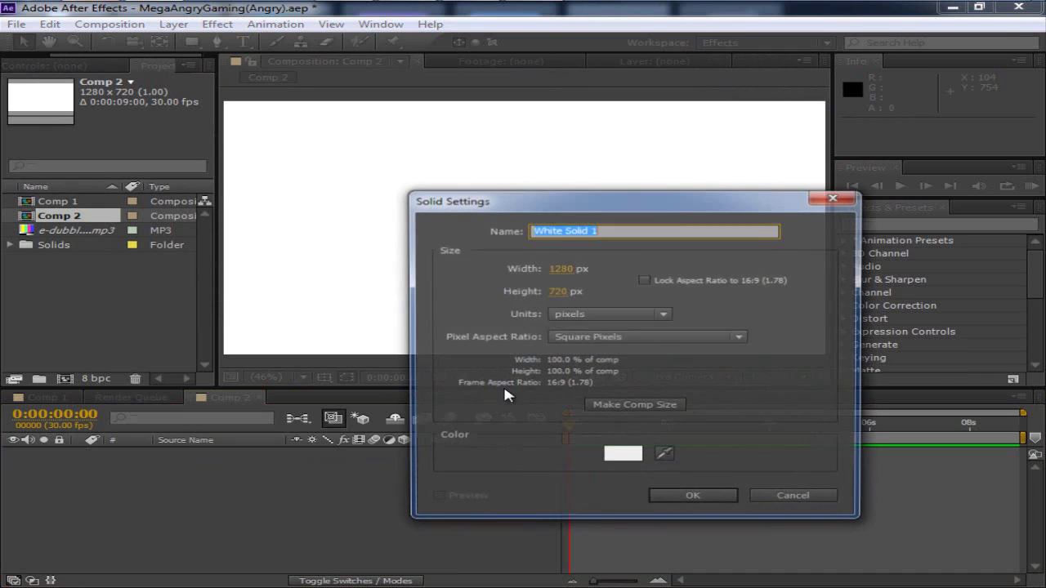
left_click(694, 498)
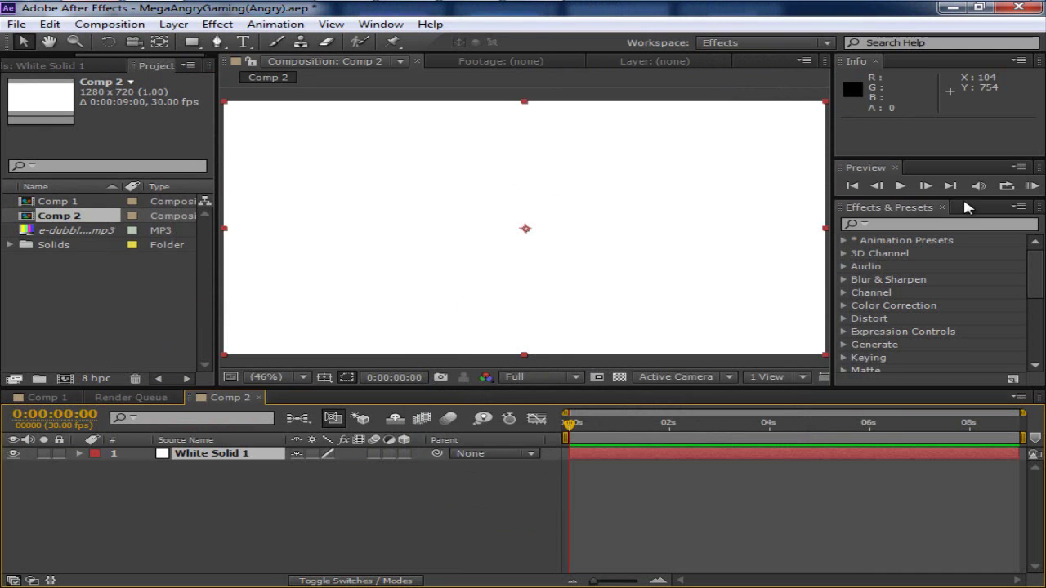
Search Effects & Presets for Ramp and select the Ramp effect
left_click(940, 223)
type("Ramp")
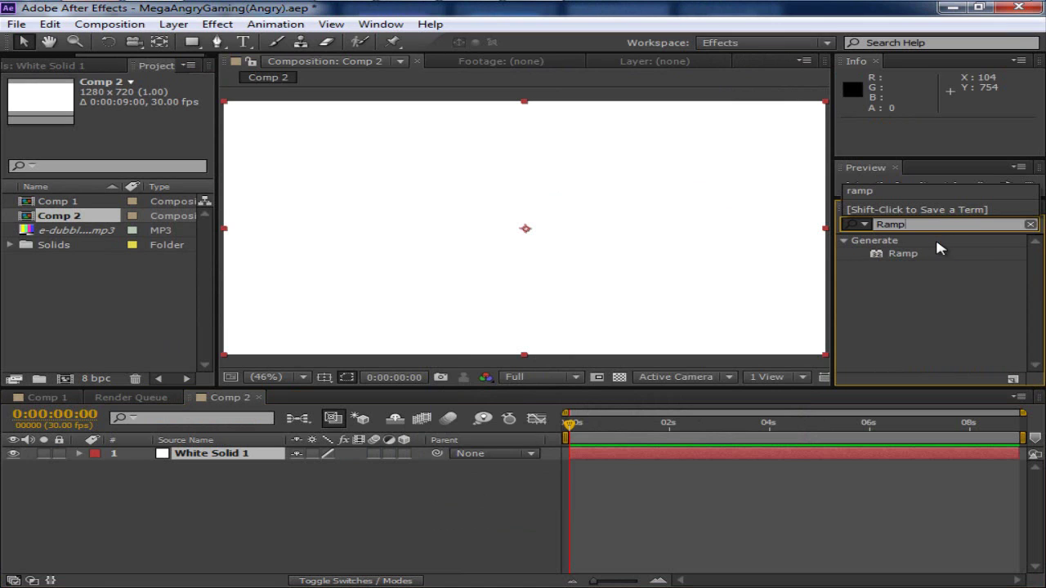
left_click(912, 254)
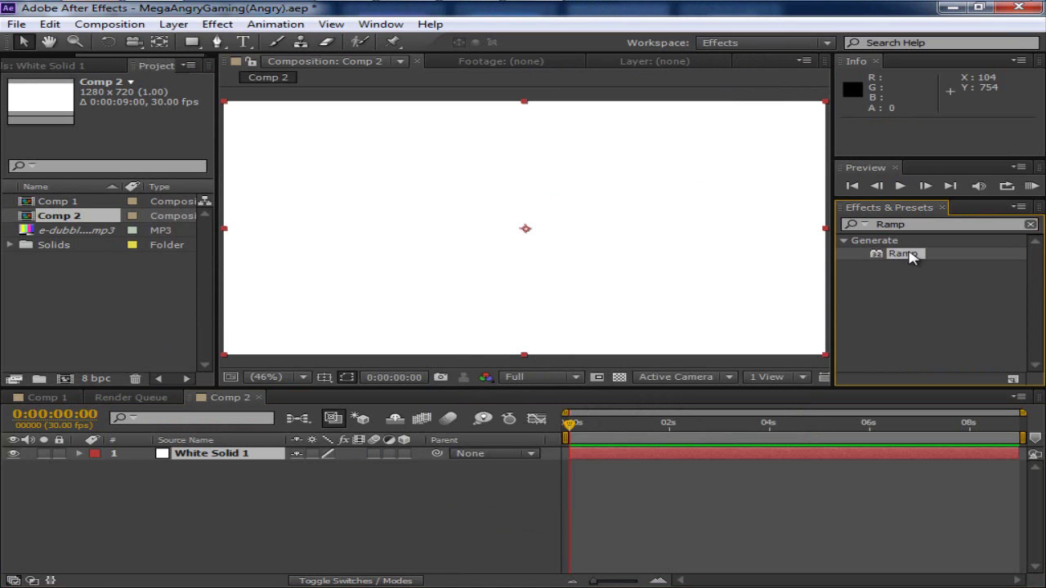
Apply Ramp to White Solid 1 with start colour C3C3C3 and end colour 040404
left_click_drag(799, 259, 785, 261)
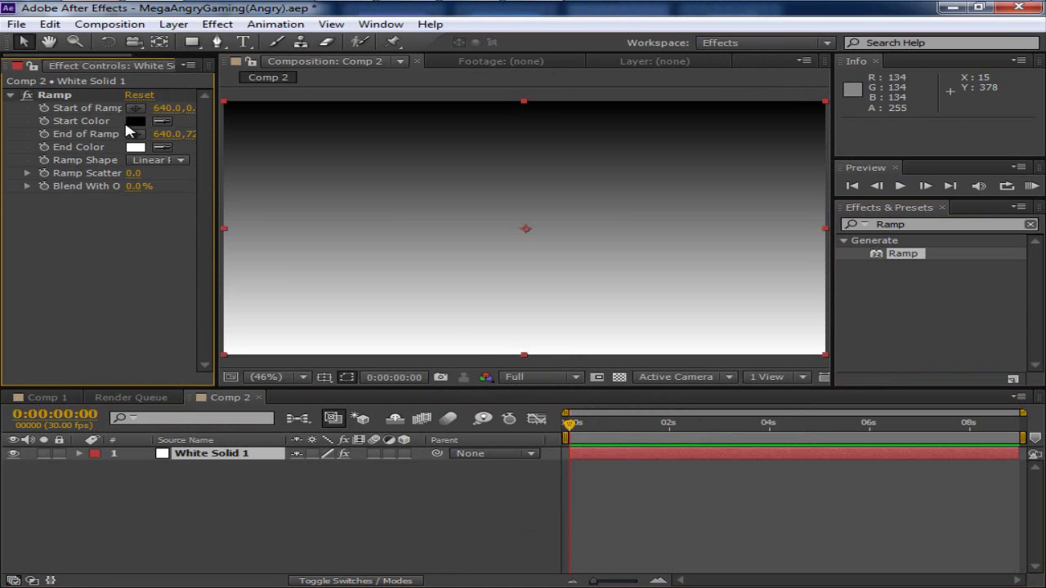
left_click(135, 121)
left_click(389, 312)
left_click(849, 343)
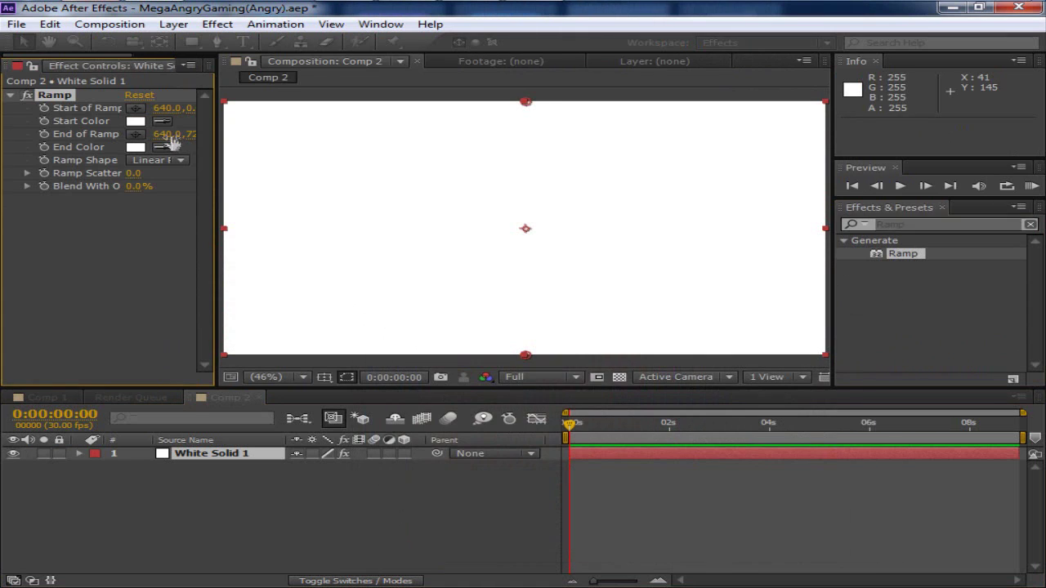
left_click(135, 147)
left_click_drag(389, 359, 387, 531)
left_click(832, 343)
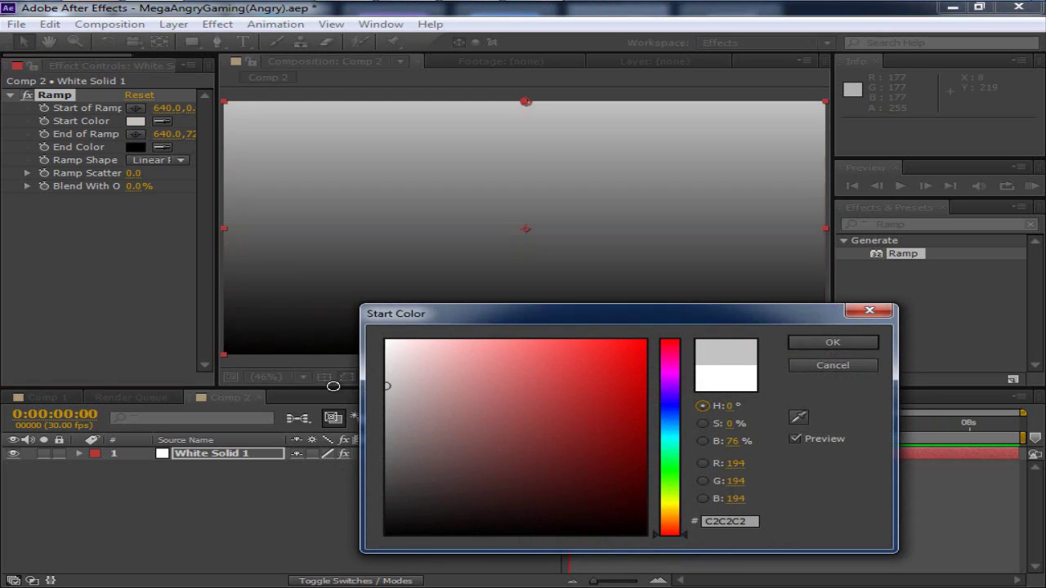
mouse_move(331, 382)
left_mouse_down()
mouse_move(316, 370)
mouse_move(320, 388)
left_mouse_up()
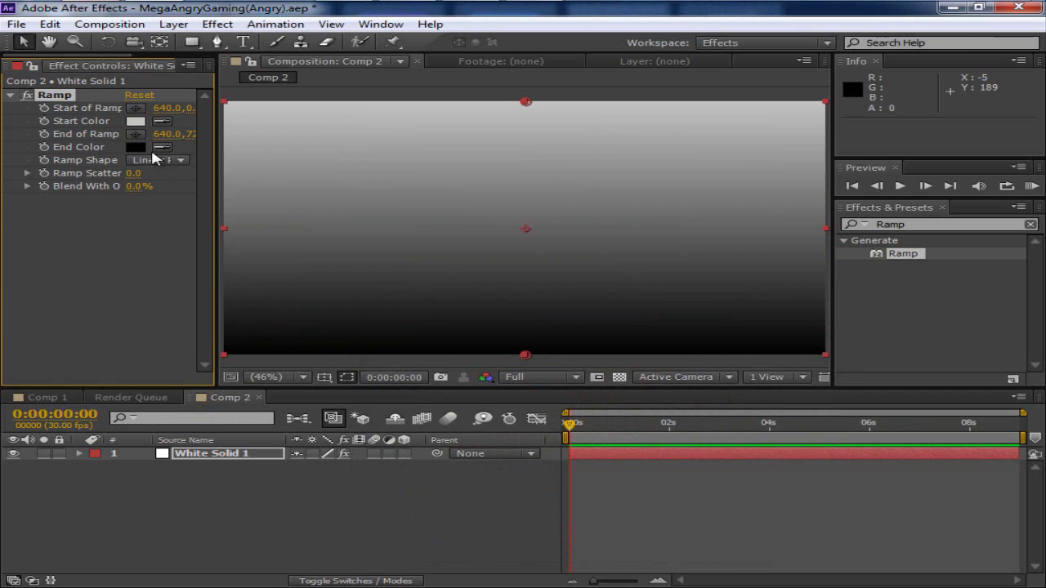
Set Ramp Shape to Radial Ramp and move the end point far below the layer
left_click(155, 159)
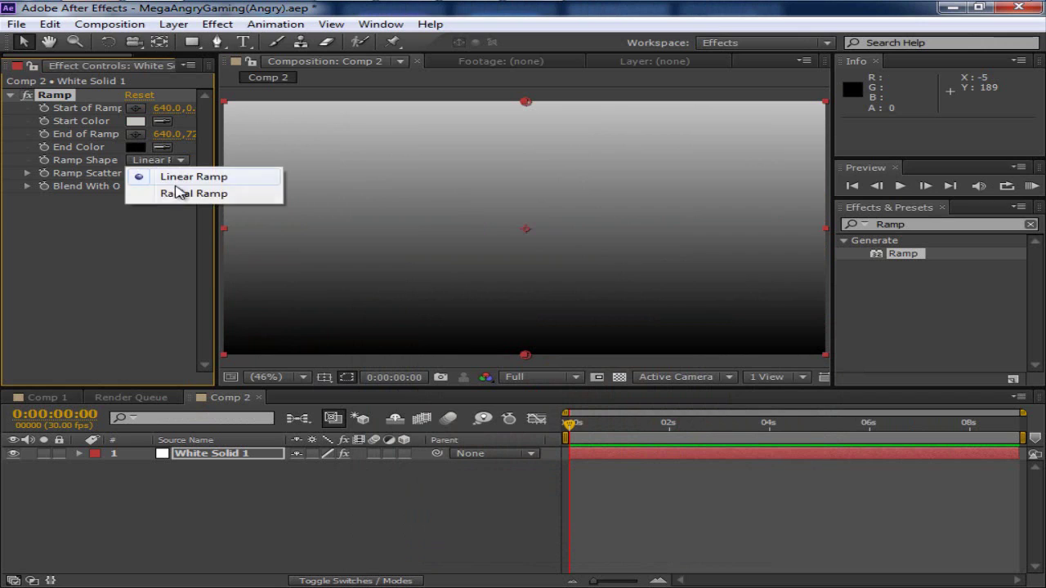
left_click(175, 191)
scroll(492, 243, "down", 2)
left_click_drag(526, 302, 523, 574)
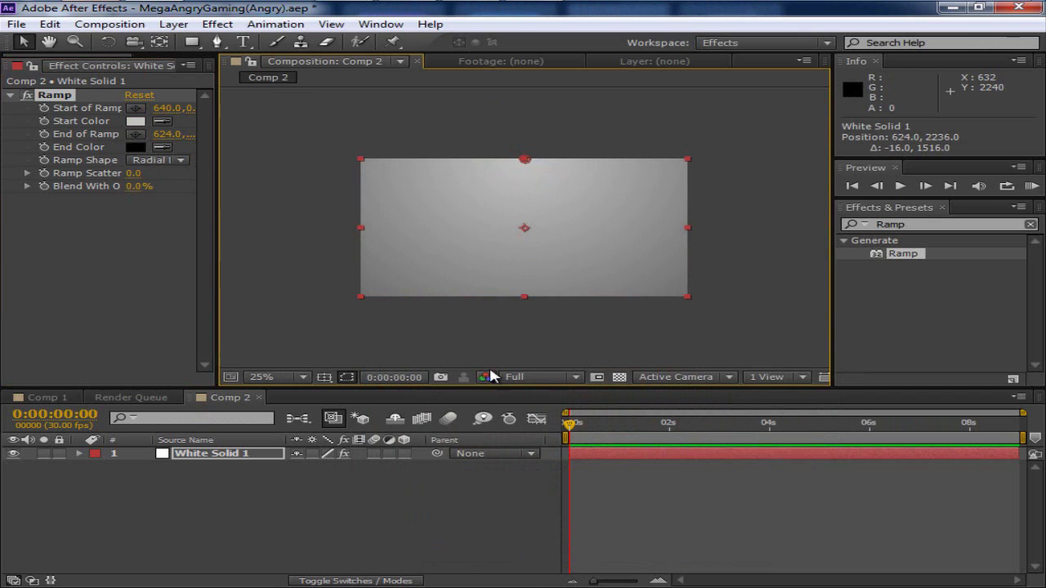
left_click(478, 343)
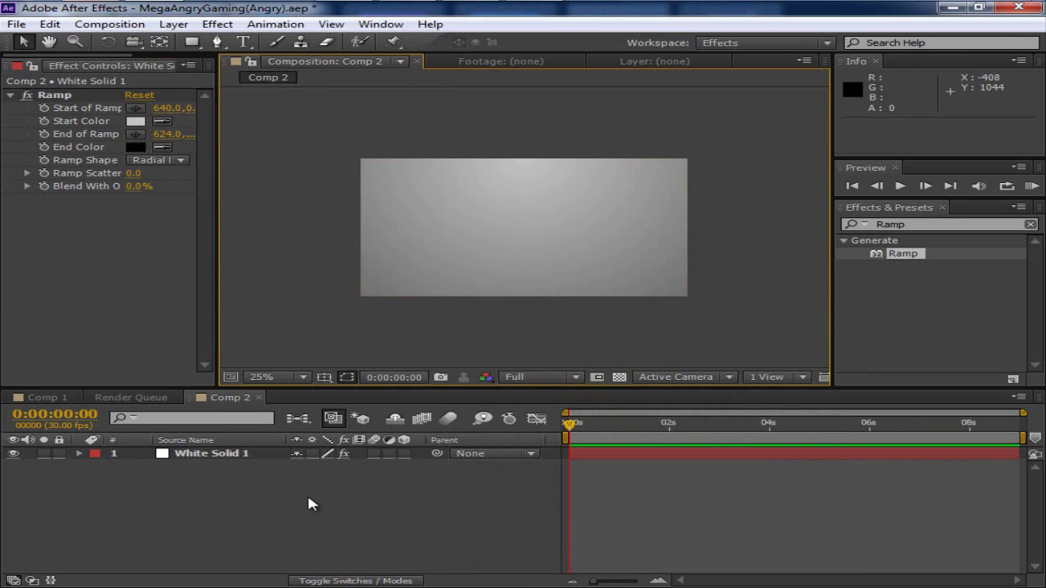
left_click(324, 553)
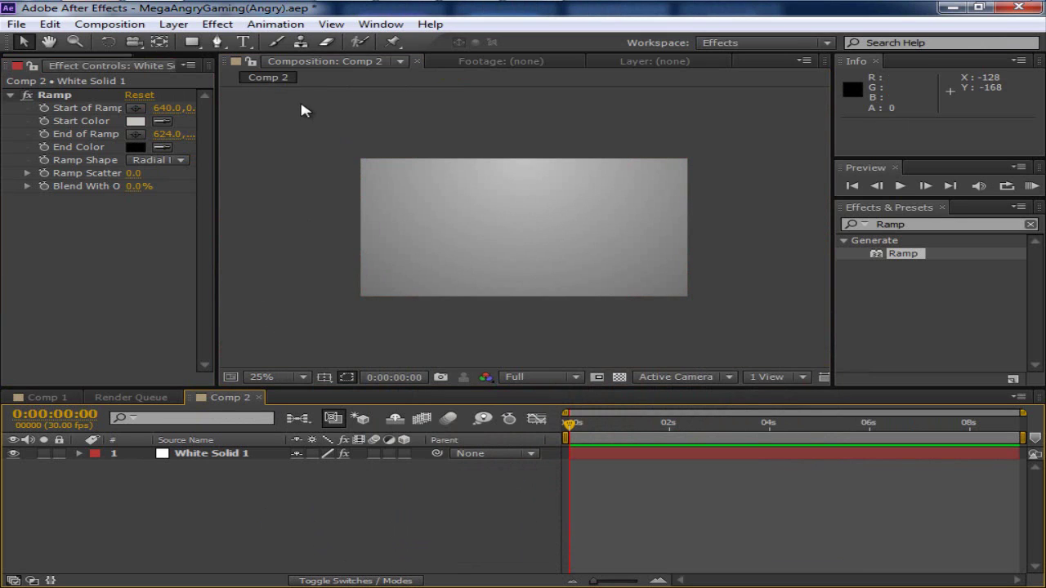
Pick the Ellipse Tool and set its fill colour to white (FFFFFF)
left_click(199, 37)
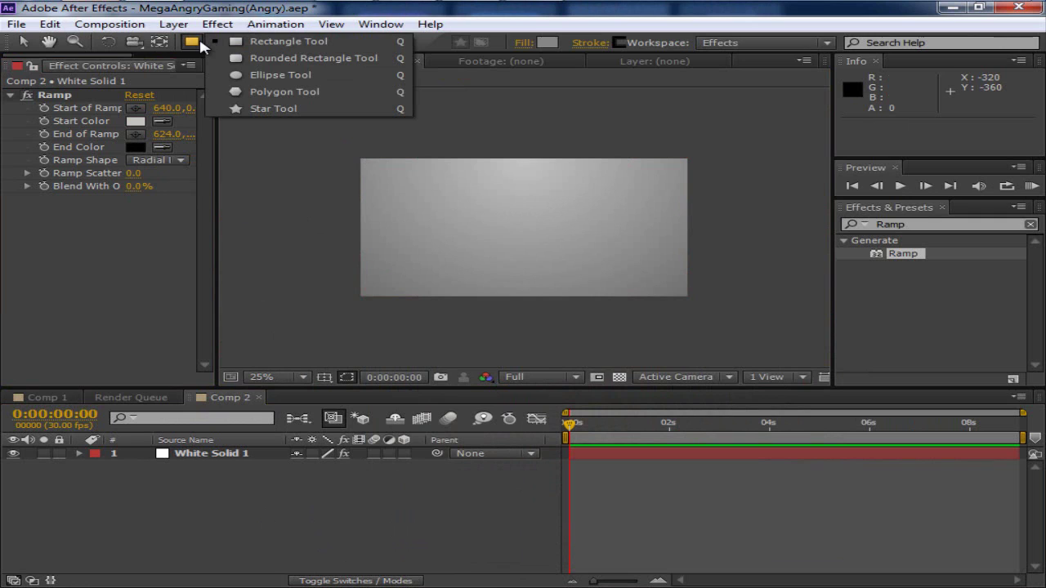
left_click(282, 82)
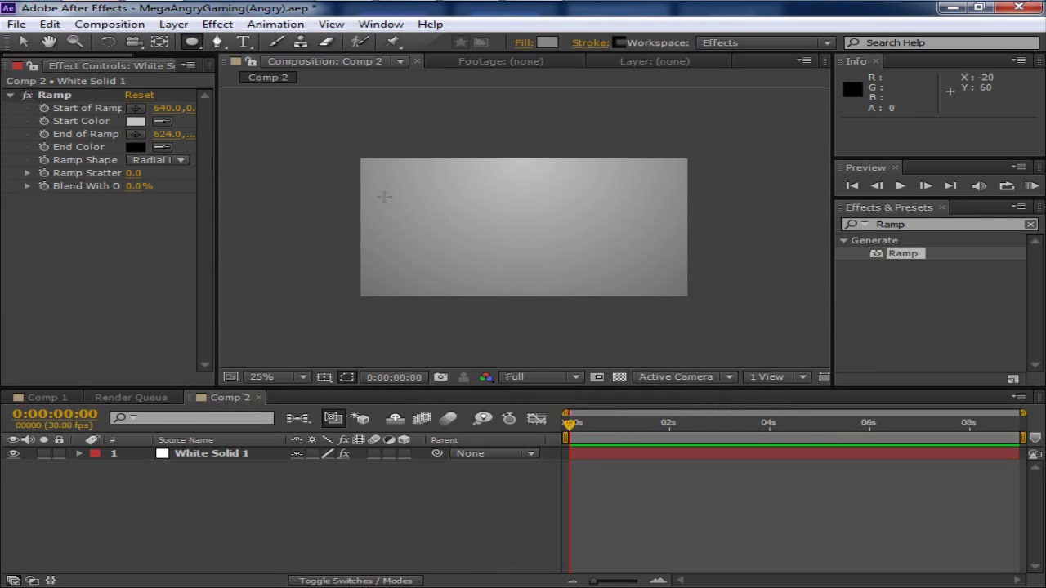
left_click_drag(442, 192, 620, 226)
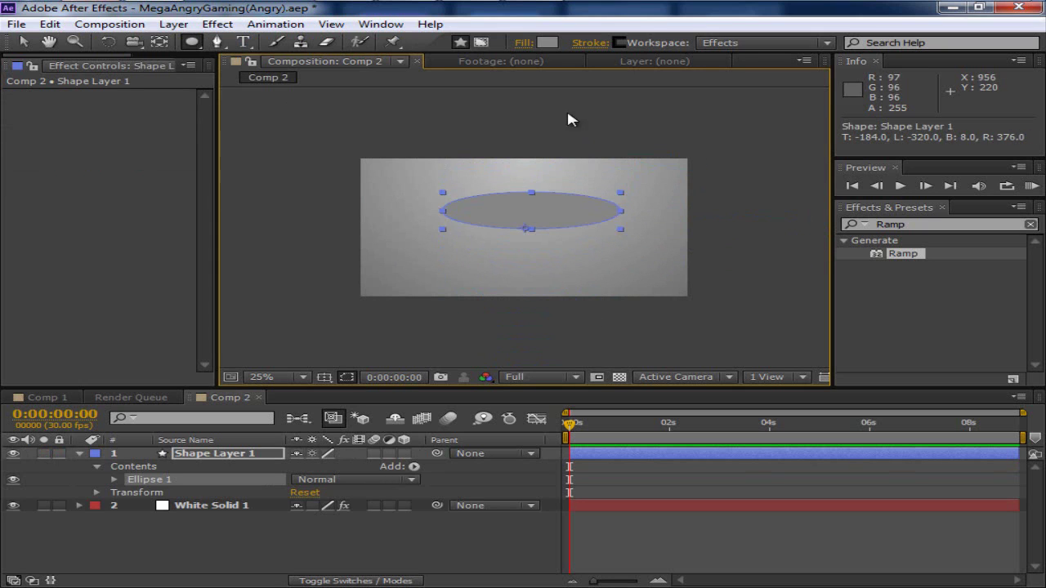
key("ctrl+z")
left_click(549, 43)
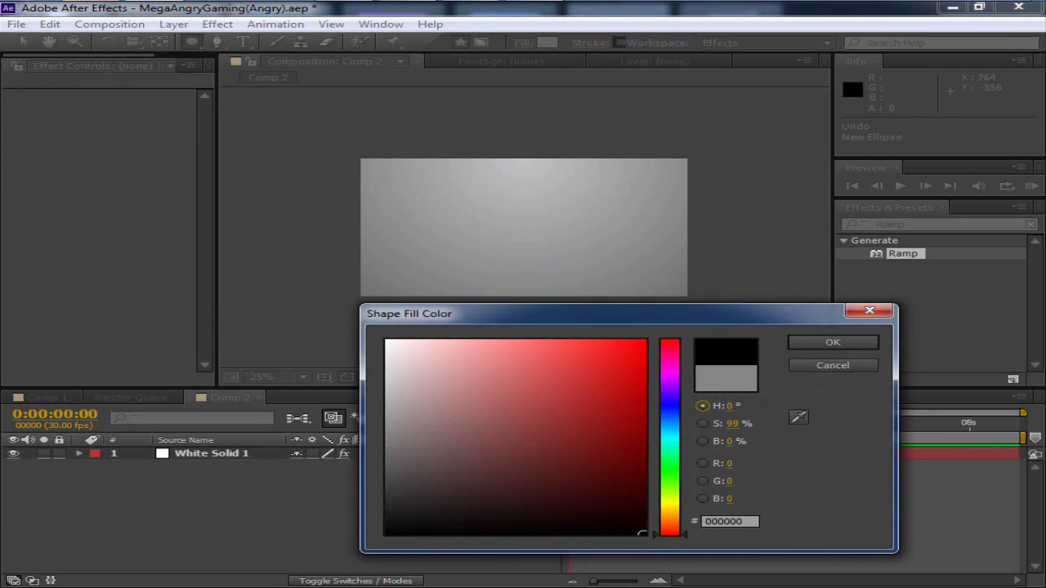
left_click(387, 341)
left_click(802, 349)
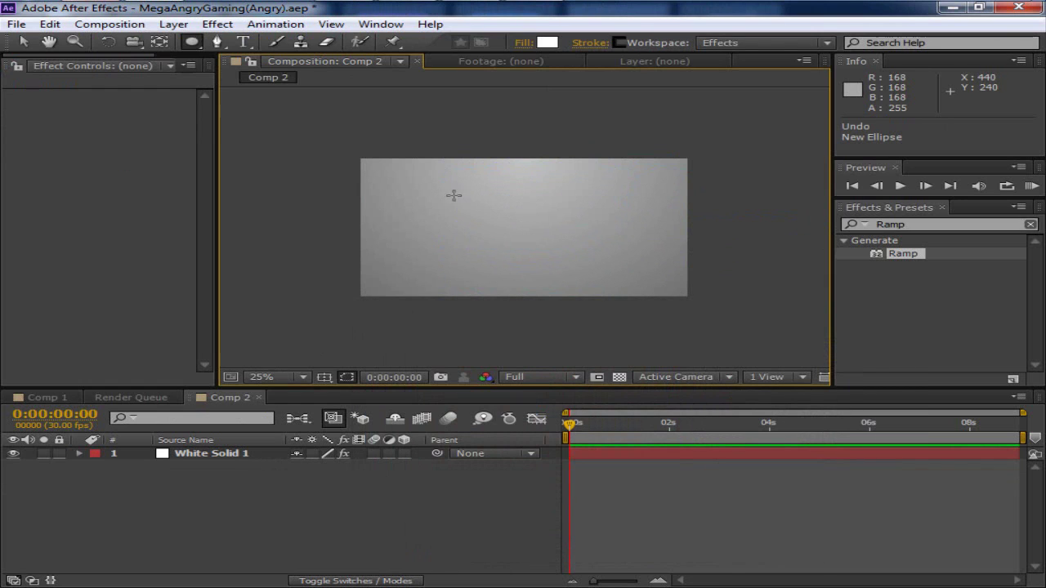
Create a comp-filling white ellipse and shrink it to a smaller centred oval
double_click(193, 42)
left_click_drag(362, 230, 434, 242)
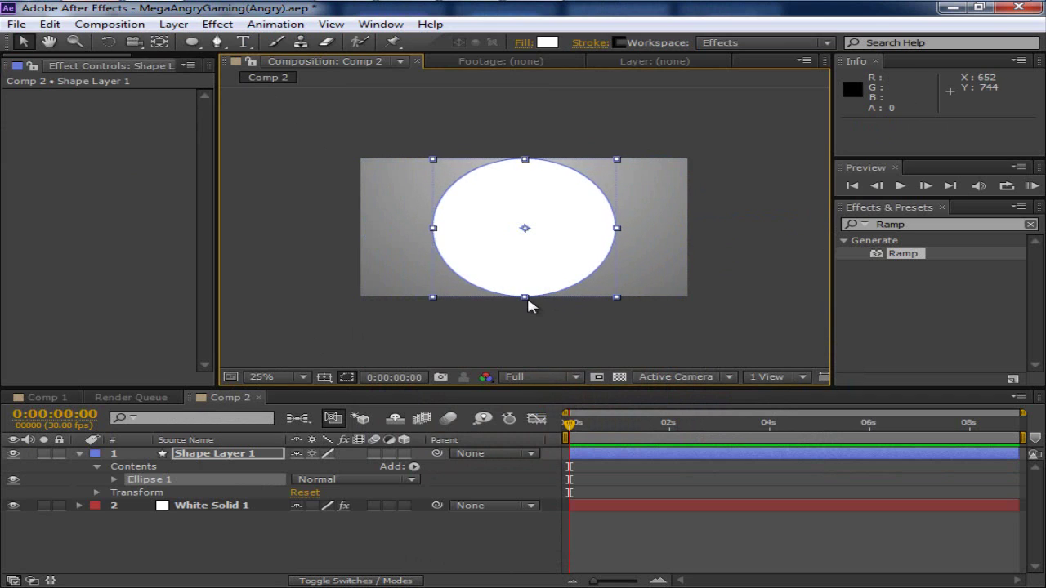
left_click_drag(527, 298, 541, 279)
left_click_drag(618, 232, 596, 233)
mouse_move(543, 280)
left_mouse_down()
mouse_move(542, 293)
mouse_move(529, 272)
left_mouse_up()
left_click(531, 328)
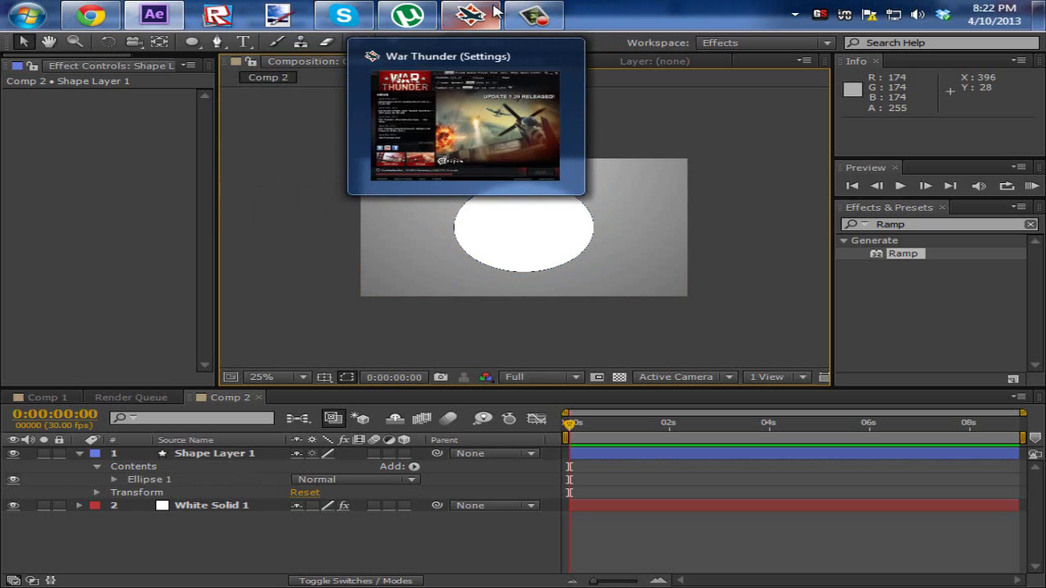
left_click(525, 14)
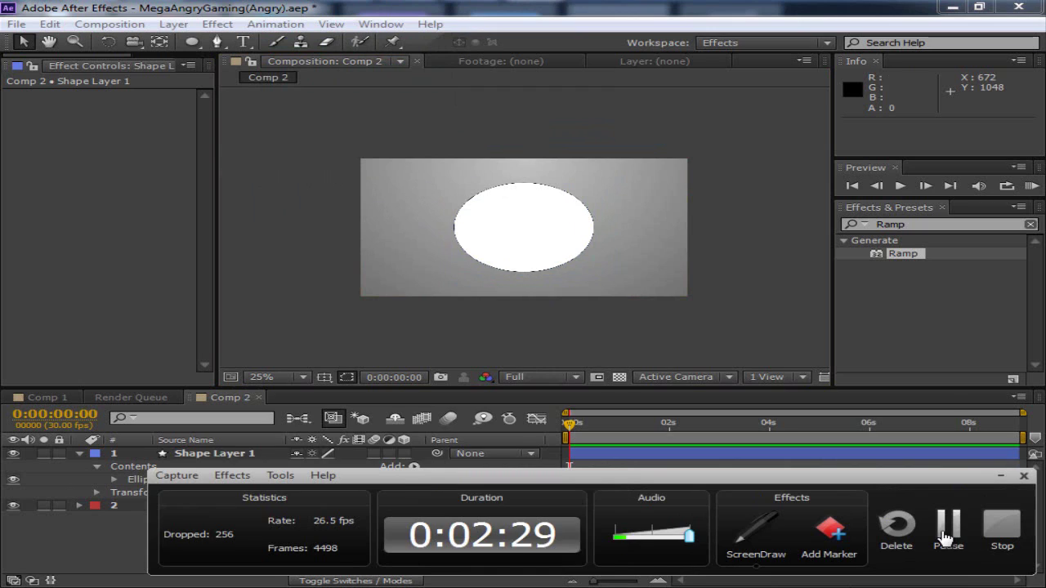
left_click(945, 533)
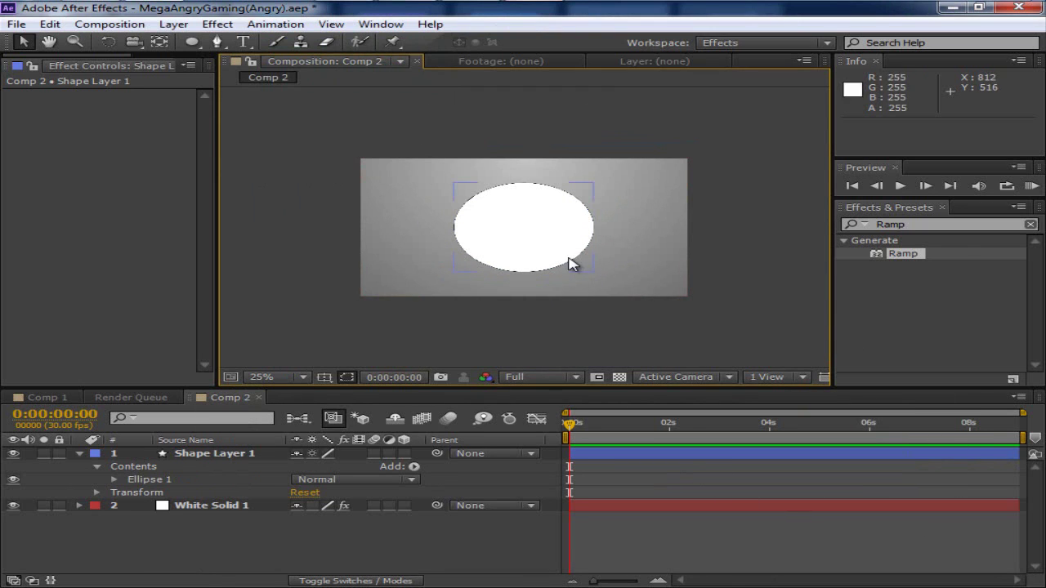
Zoom the view to 50% and set the ellipse's stroke colour to white
key("period")
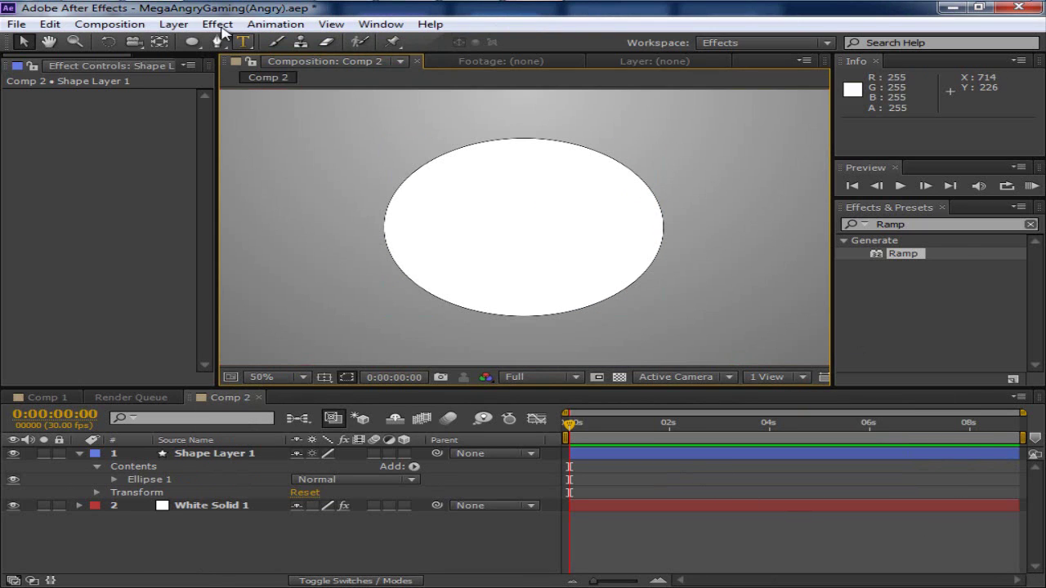
left_click(536, 200)
left_click(618, 42)
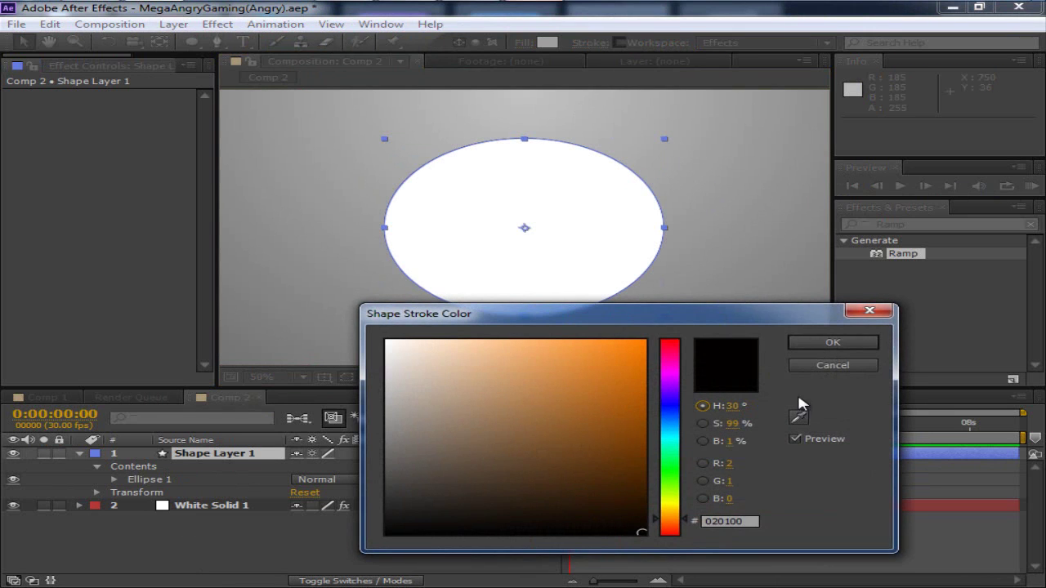
left_click(389, 342)
key("Return")
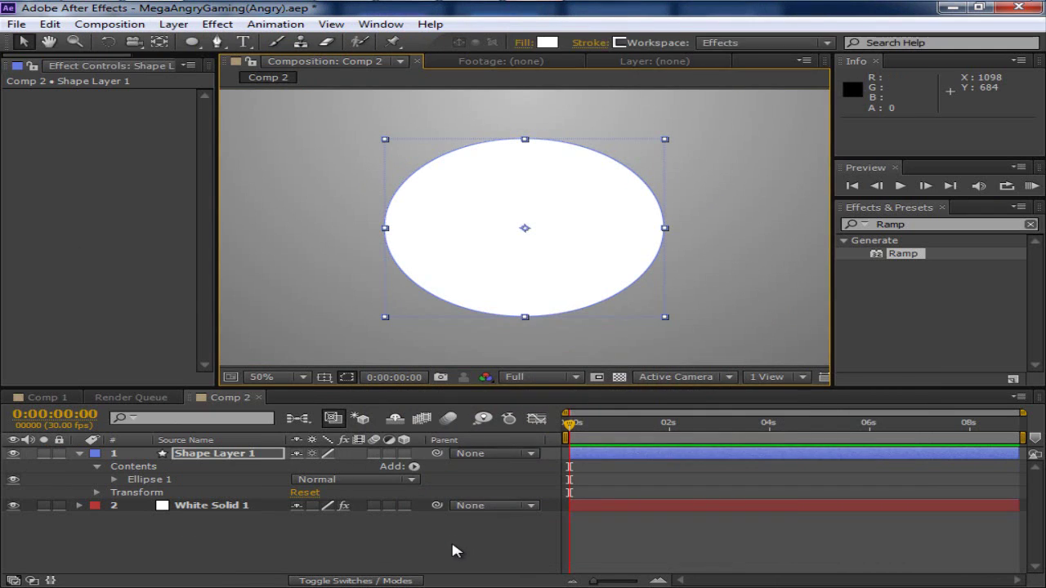
Narrow the ellipse horizontally to about 76% width
left_click_drag(384, 230, 400, 231)
key("Caps_Lock")
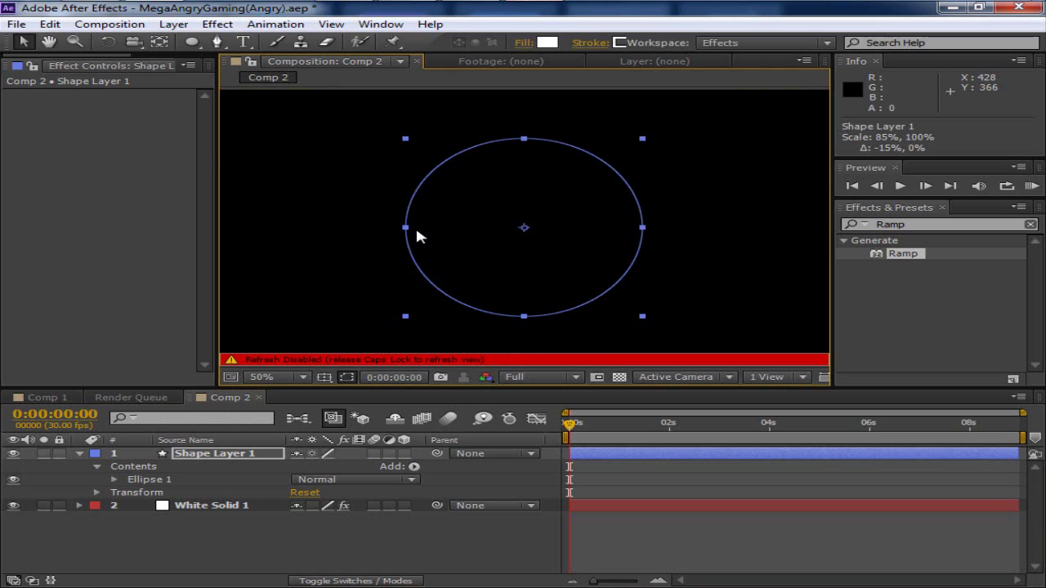
key("Caps_Lock")
key("ctrl+z")
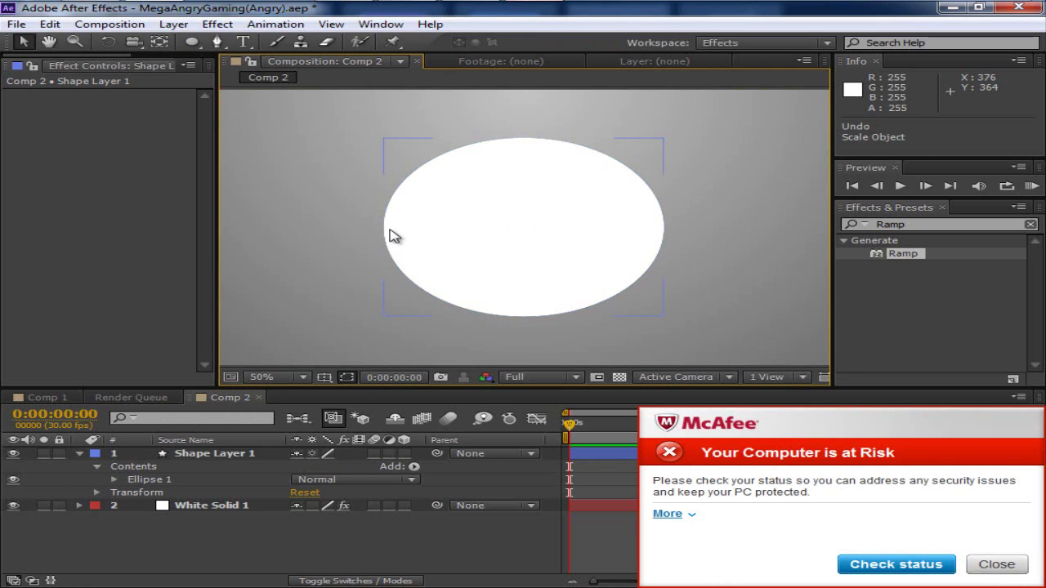
left_click(395, 237)
key("ctrl+shift+a")
left_click(396, 235)
key("ctrl+shift+a")
left_click(995, 563)
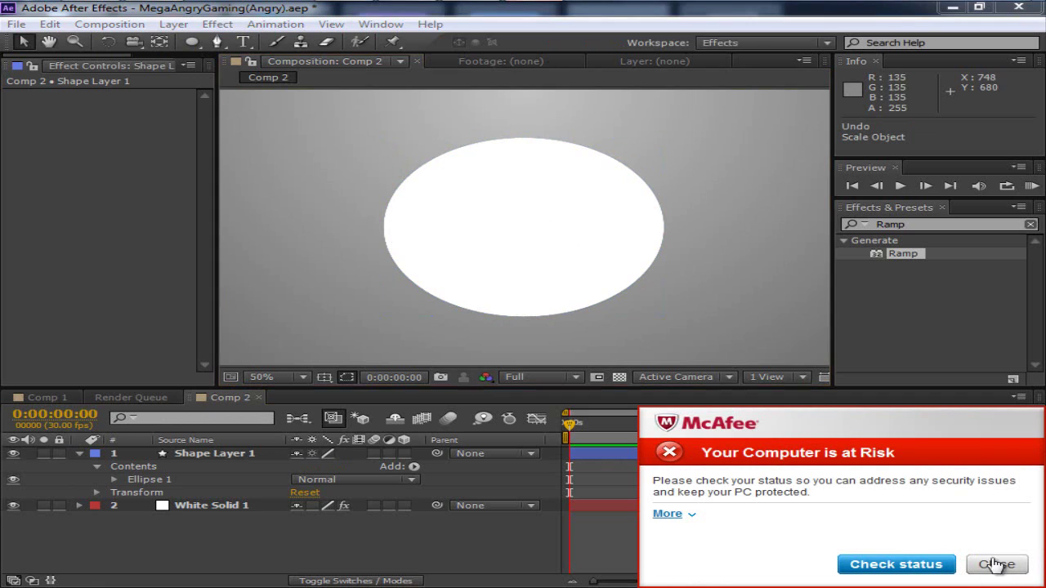
left_click(547, 277)
left_click(995, 564)
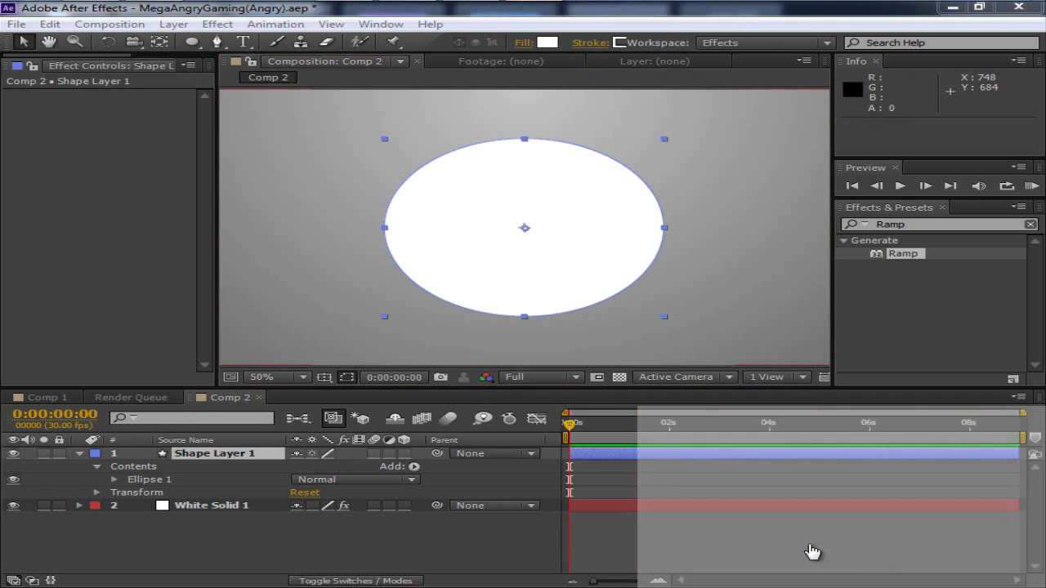
key("ctrl+shift+a")
left_click(400, 236)
mouse_move(387, 228)
left_mouse_down()
mouse_move(432, 229)
mouse_move(418, 232)
left_mouse_up()
Show layer names, leave the ellipse in place, and collapse Shape Layer 1's properties
key("Caps_Lock")
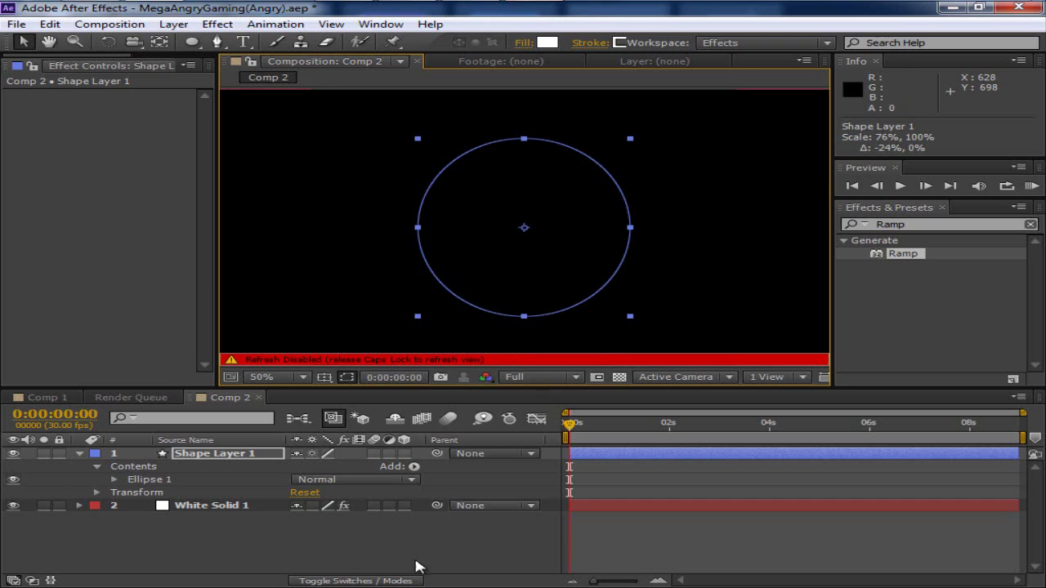
left_click(374, 531)
scroll(394, 319, "down", 2)
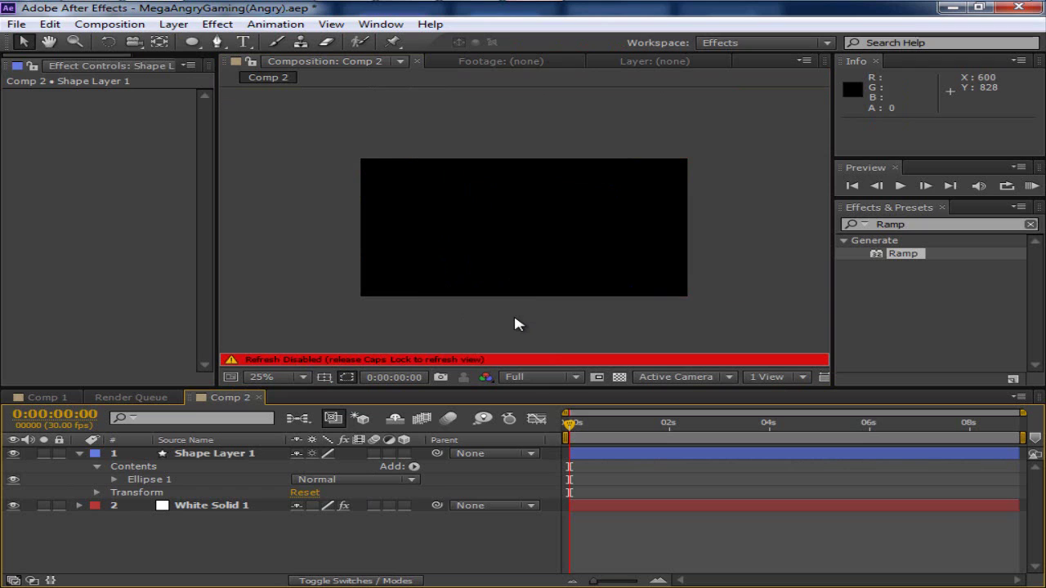
key("Caps_Lock")
scroll(507, 317, "up", 2)
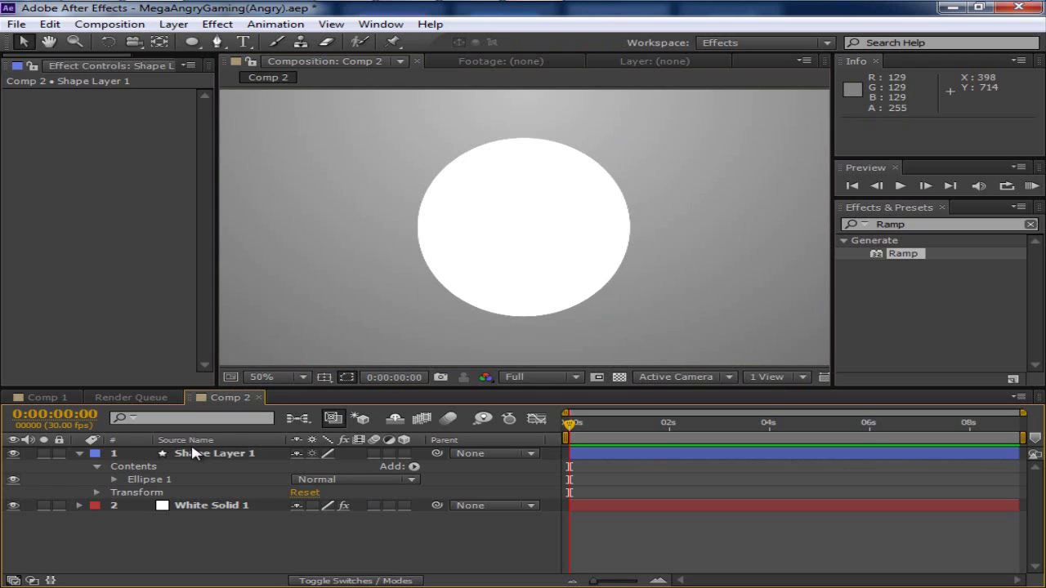
left_click(186, 439)
left_click(237, 453)
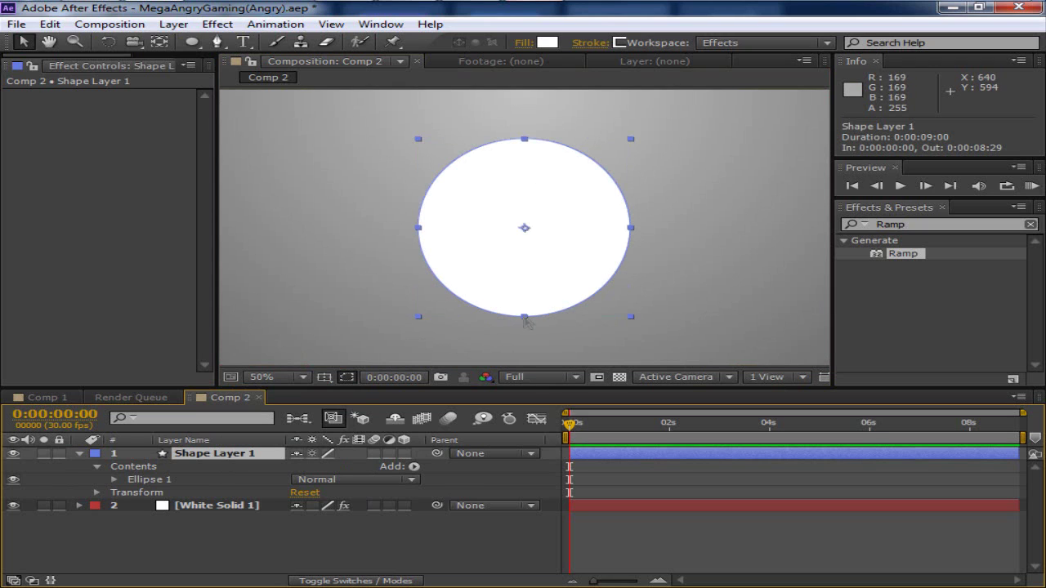
left_click_drag(527, 323, 525, 300)
key("ctrl+z")
left_click(423, 546)
scroll(467, 180, "down", 2)
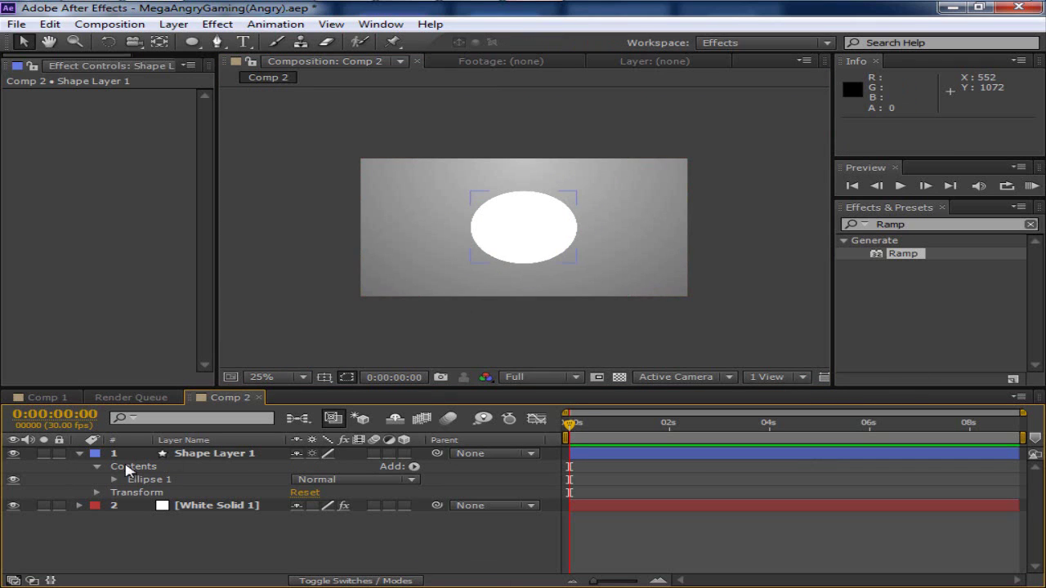
left_click(79, 453)
left_click(188, 456)
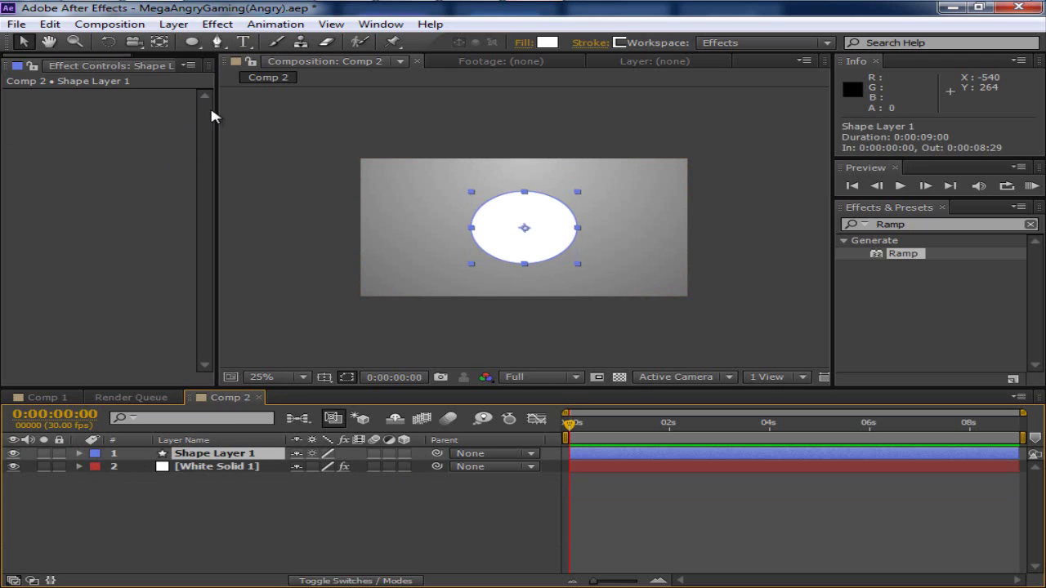
Add a new mask to Shape Layer 1 and zoom the view in
right_click(205, 456)
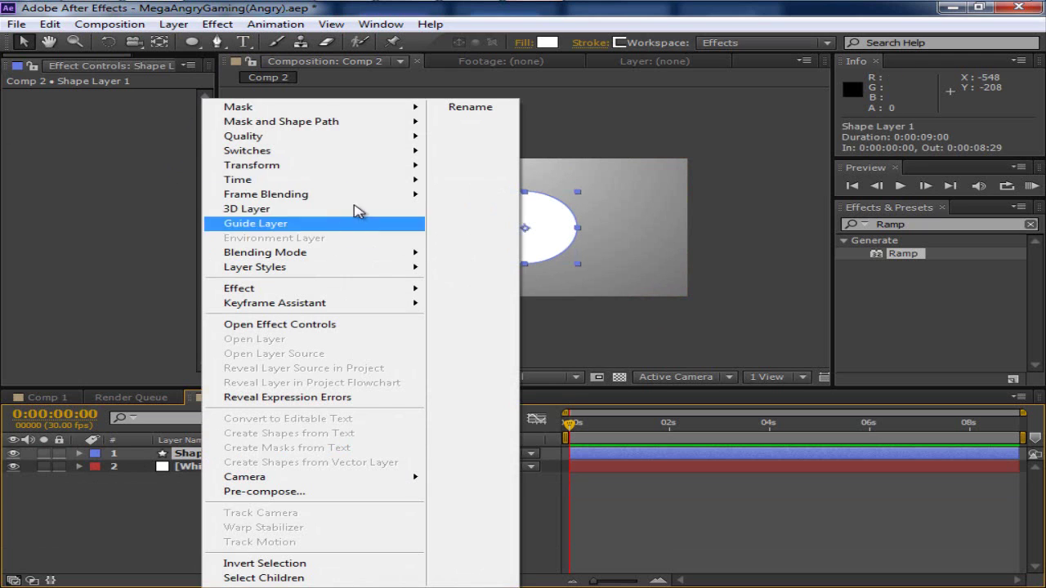
mouse_move(302, 109)
left_click(458, 108)
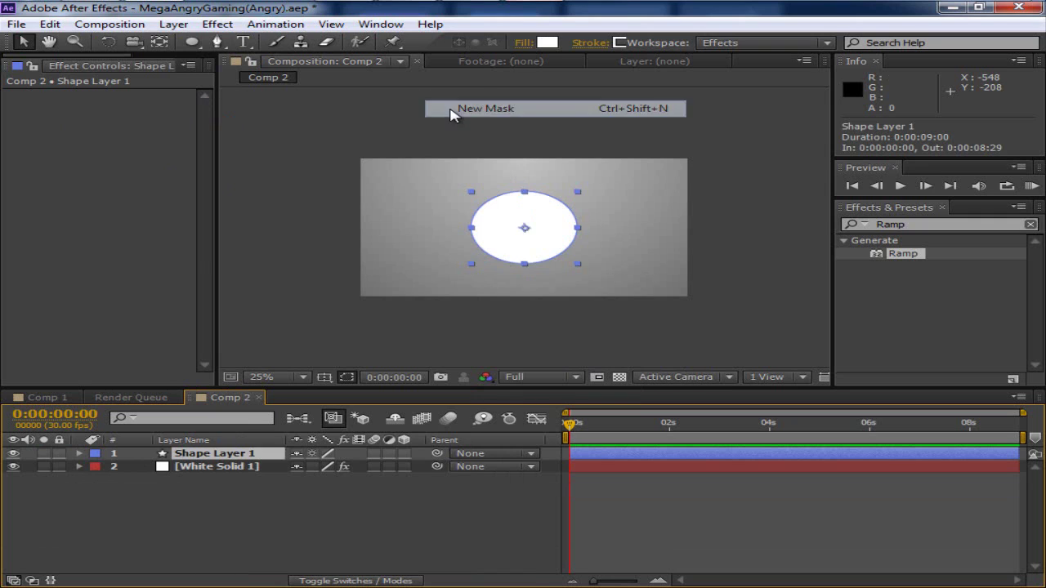
key("period")
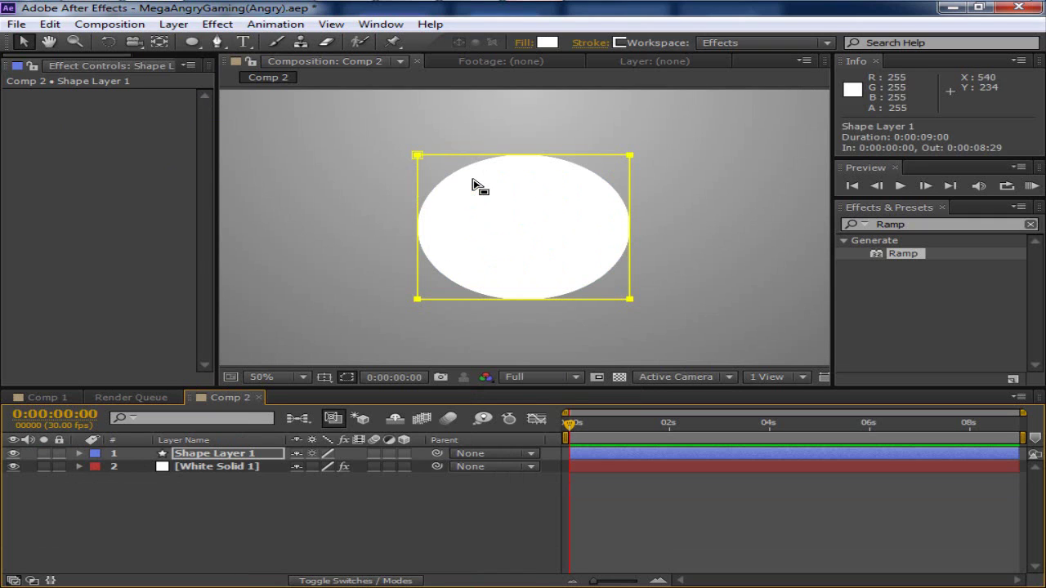
Add a vertex at the mask's top and bend it into a wavy curve
left_click(217, 44)
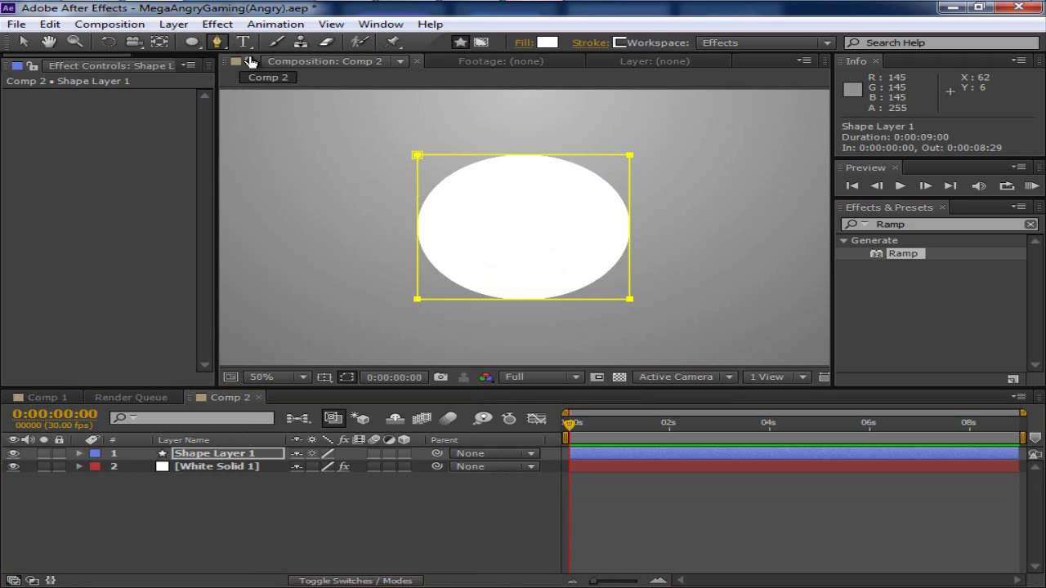
left_click(519, 155)
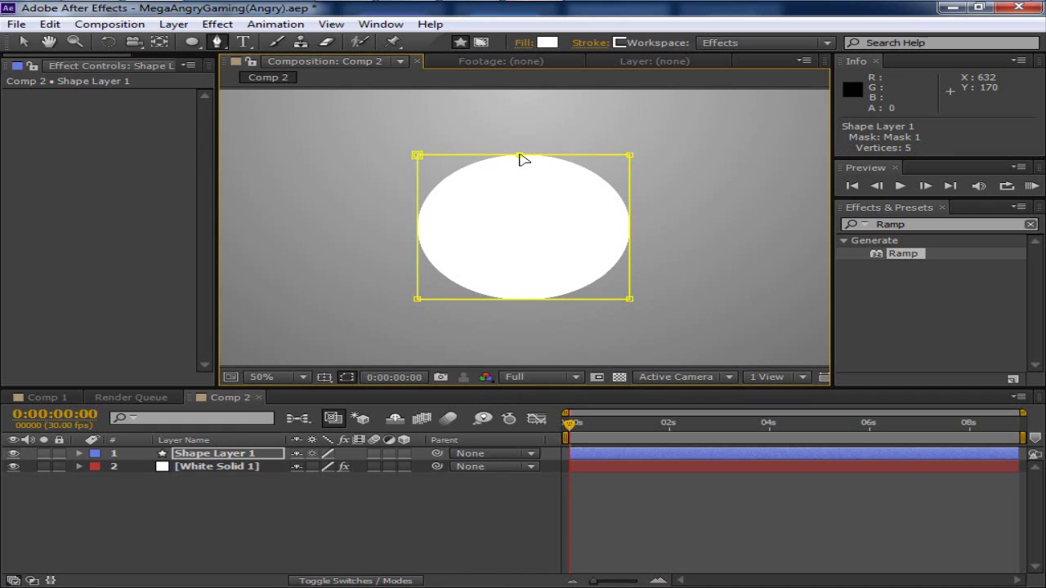
left_click(221, 47)
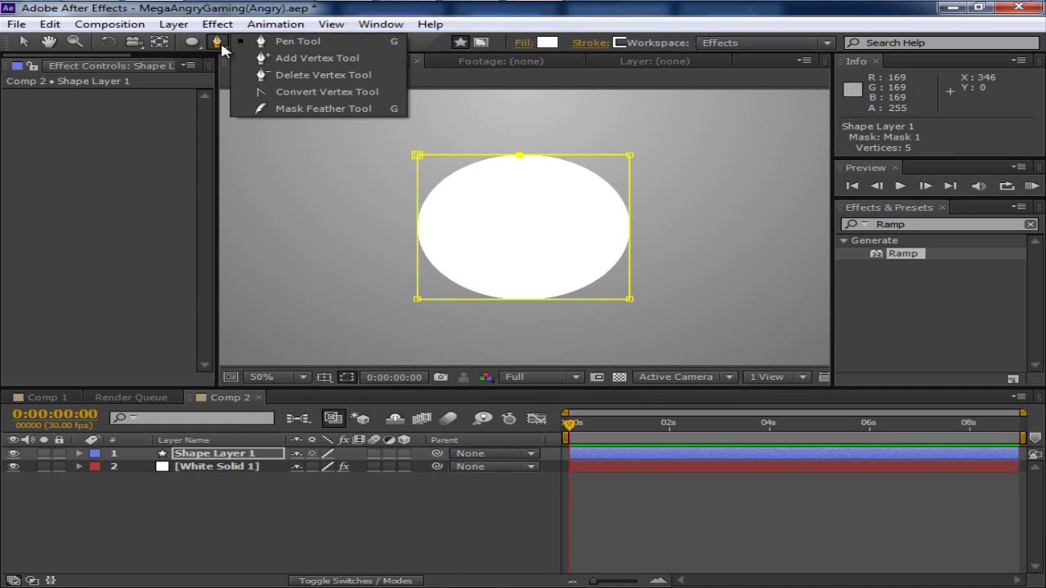
left_click(319, 93)
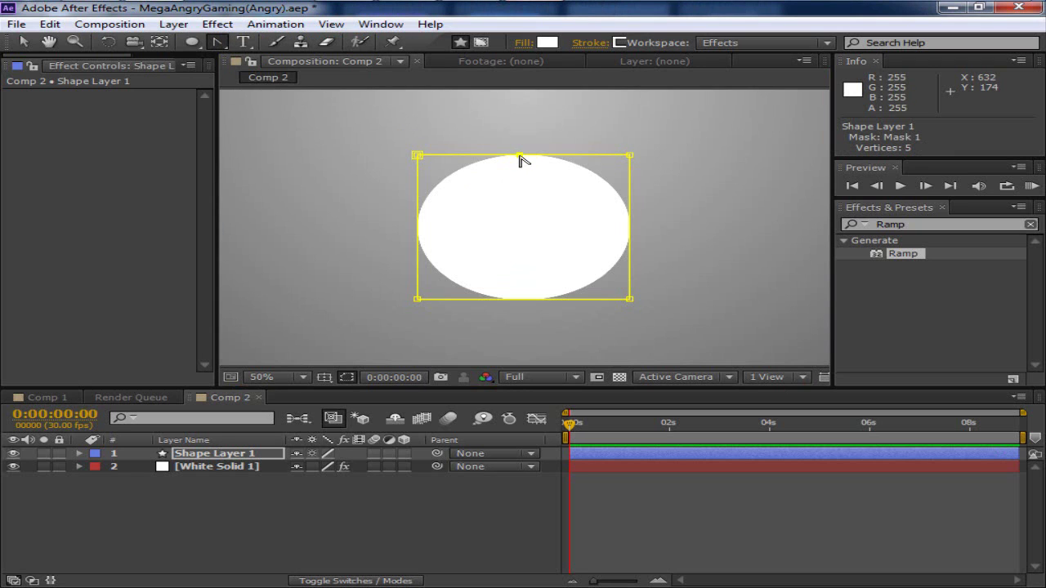
left_click_drag(515, 157, 439, 181)
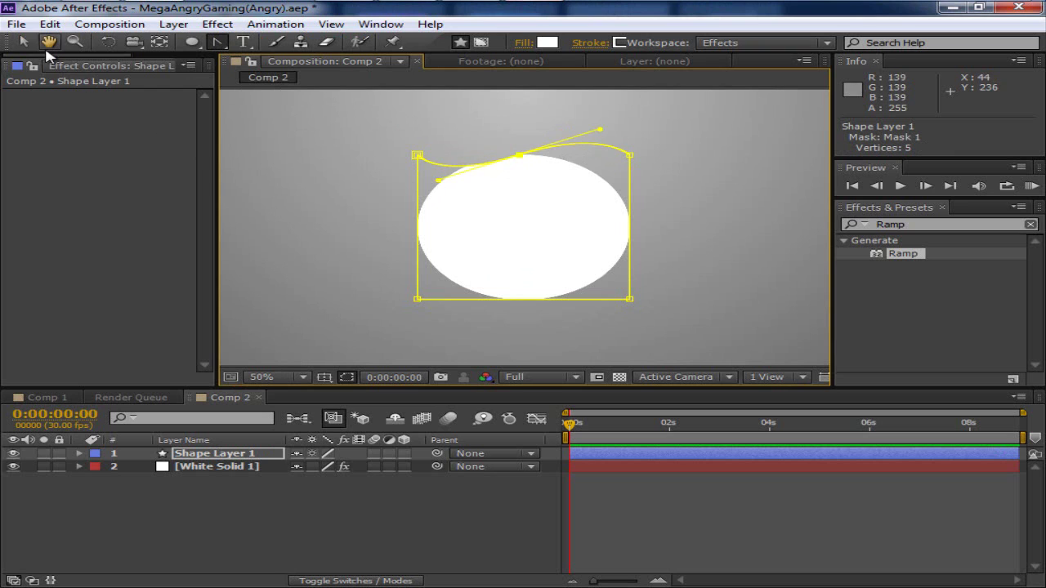
Pull both bottom mask vertices down and outward into a wide trapezoid
left_click_drag(217, 42, 266, 56)
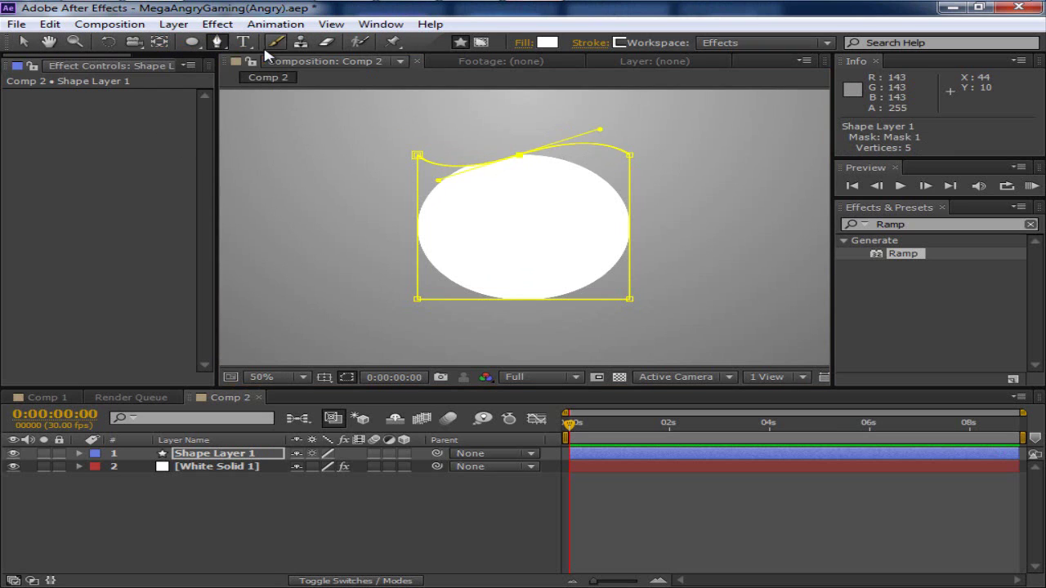
left_click(23, 42)
left_click_drag(422, 304, 294, 362)
left_click_drag(630, 301, 785, 351)
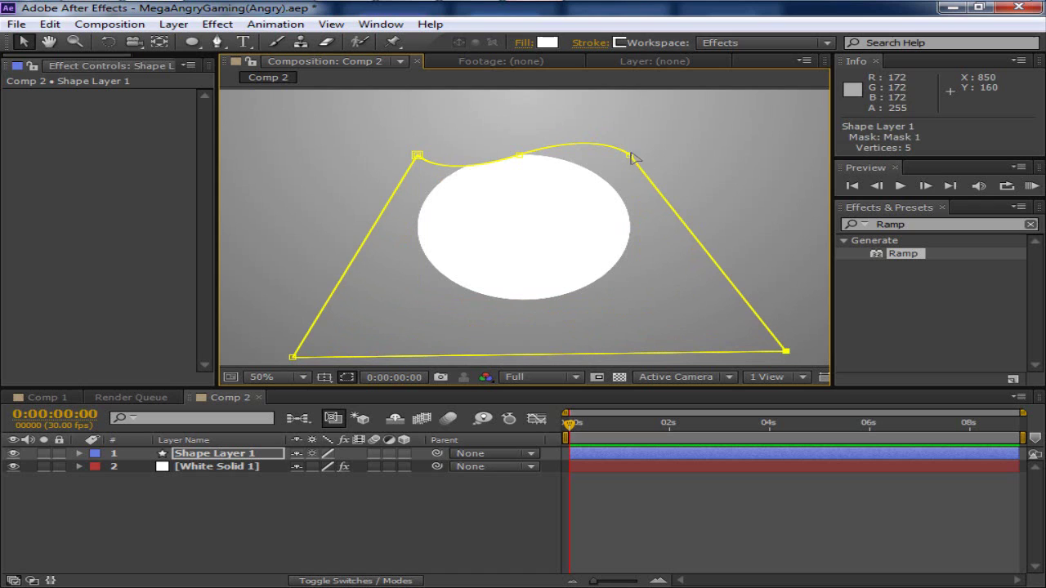
Expand Shape Layer 1 down to Mask 1's Mask Path and nudge the whole mask slightly up
left_click(433, 517)
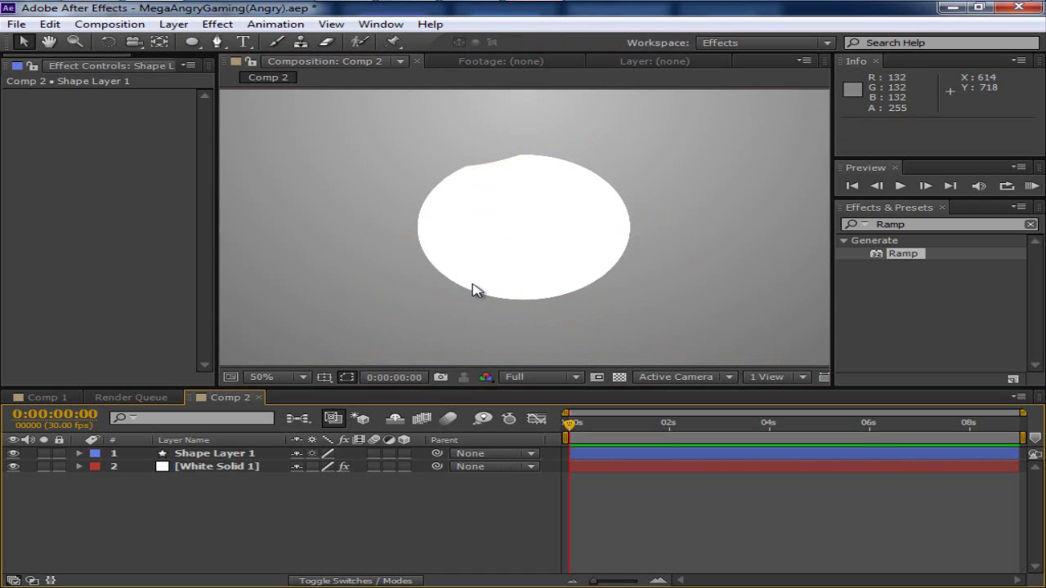
left_click_drag(190, 460, 90, 461)
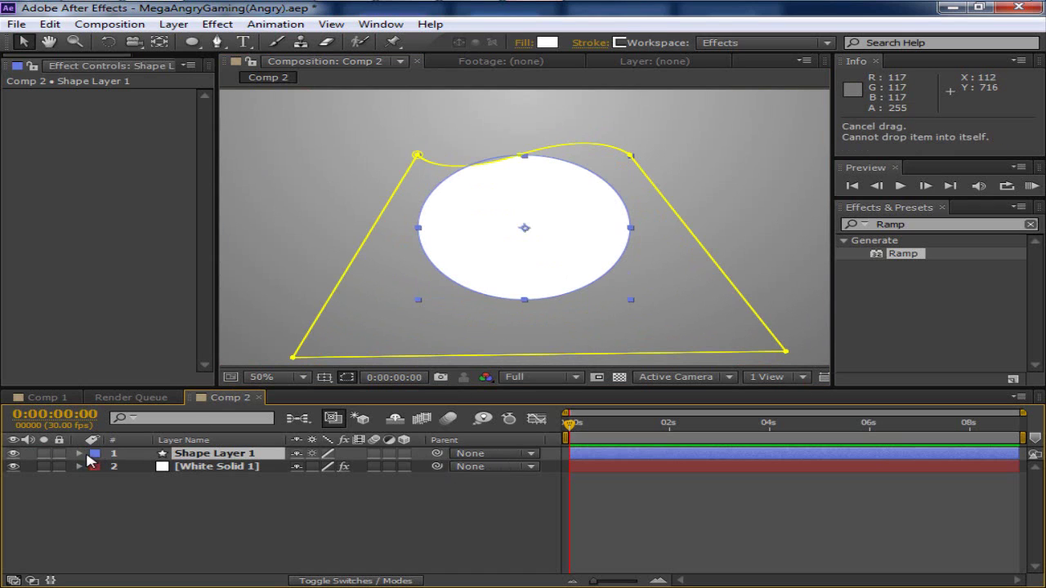
left_click(79, 453)
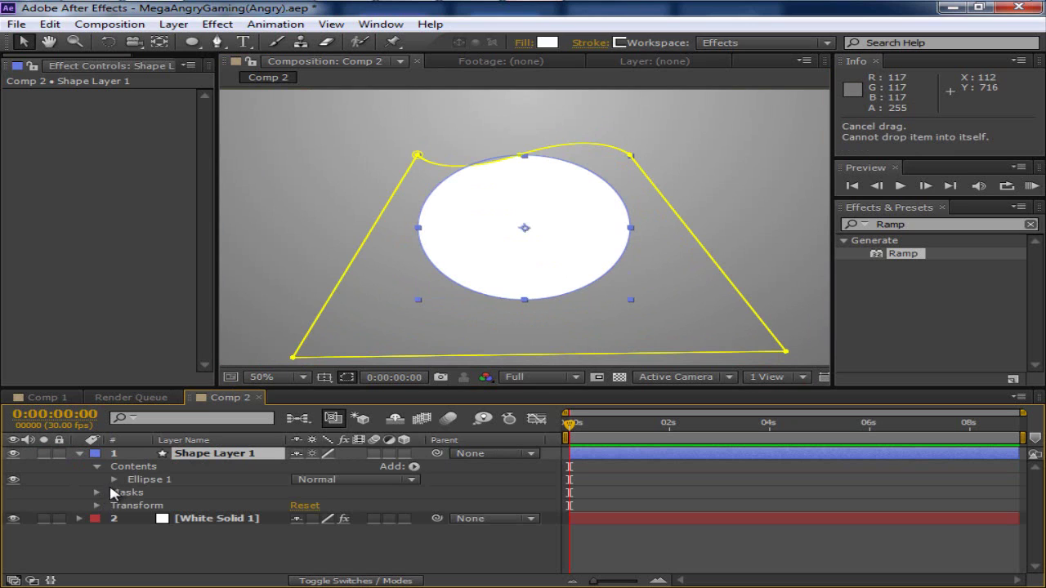
left_click(98, 466)
left_click(97, 480)
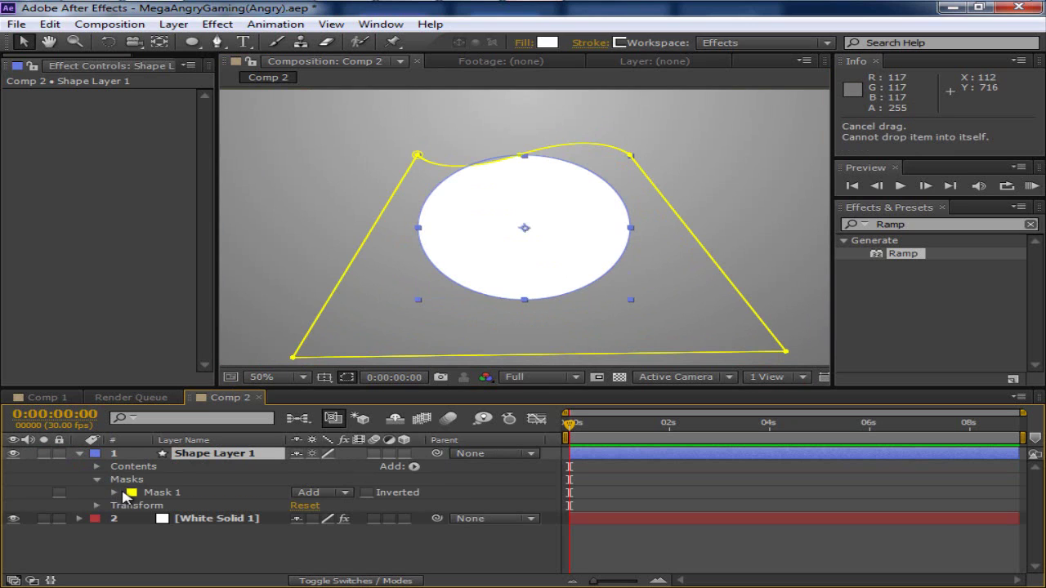
key("F2")
left_click(113, 493)
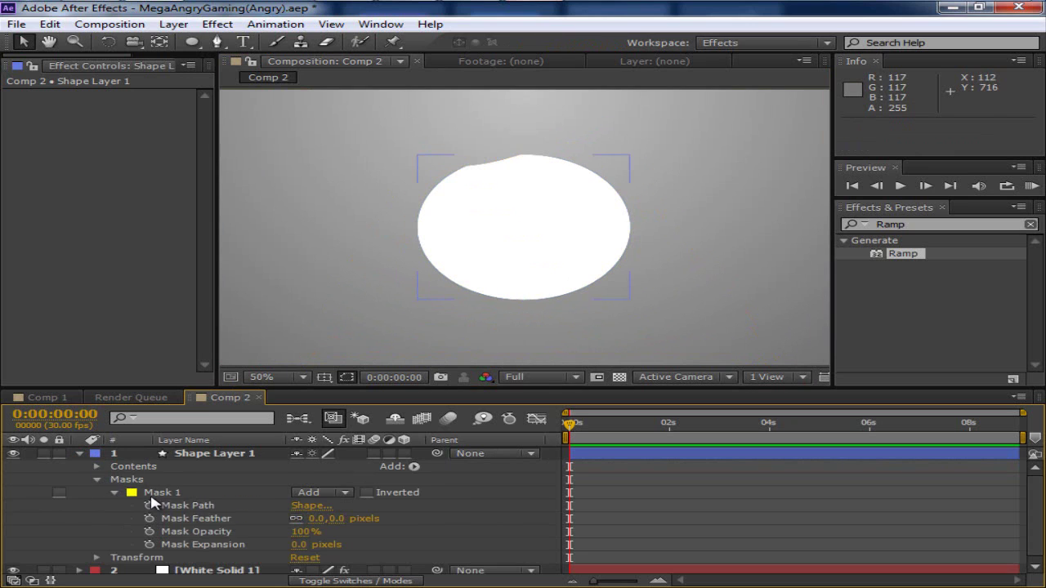
left_click(159, 494)
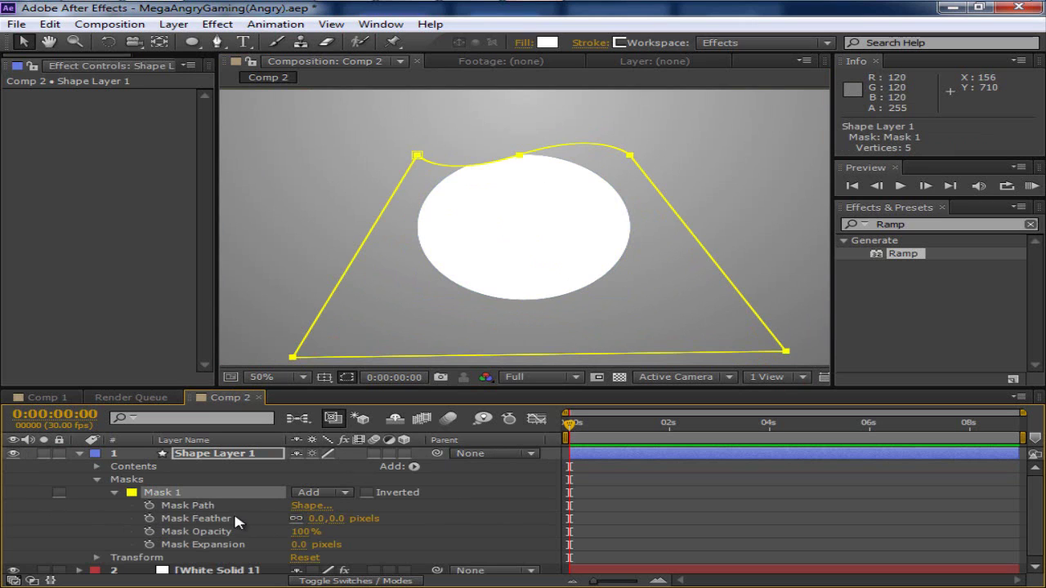
left_click(188, 456)
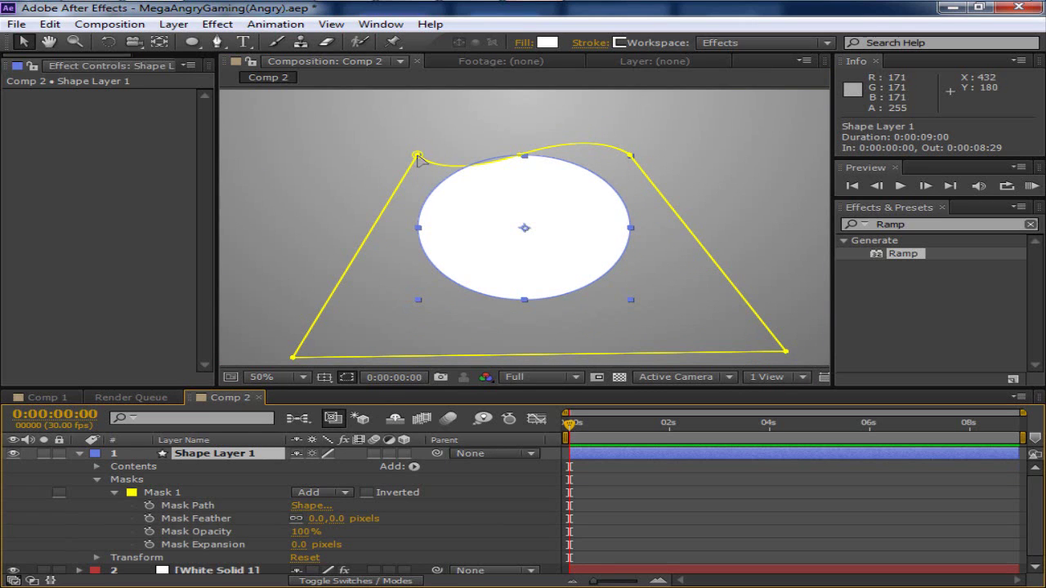
left_click(207, 507)
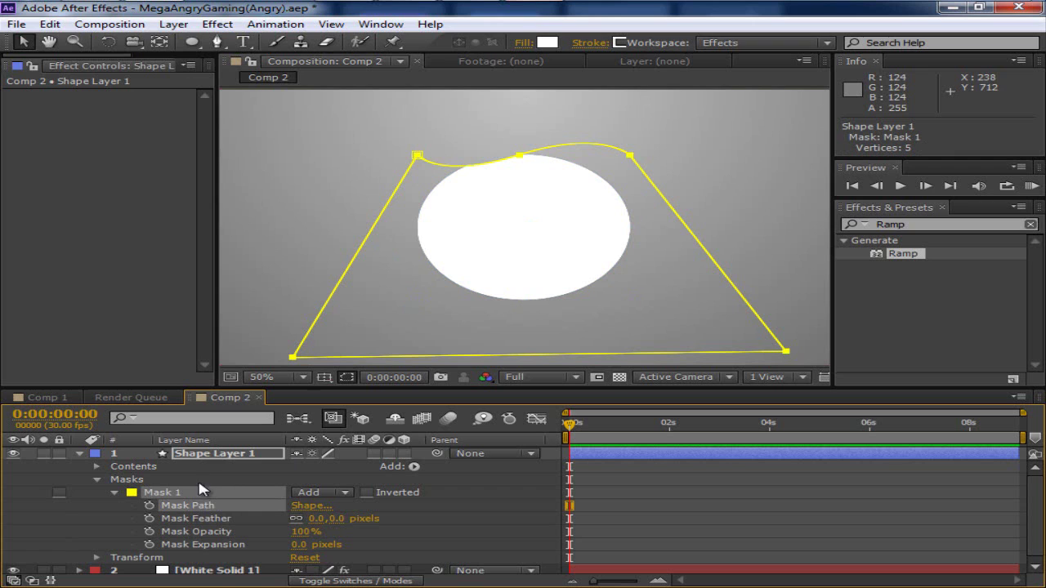
left_click_drag(423, 160, 422, 149)
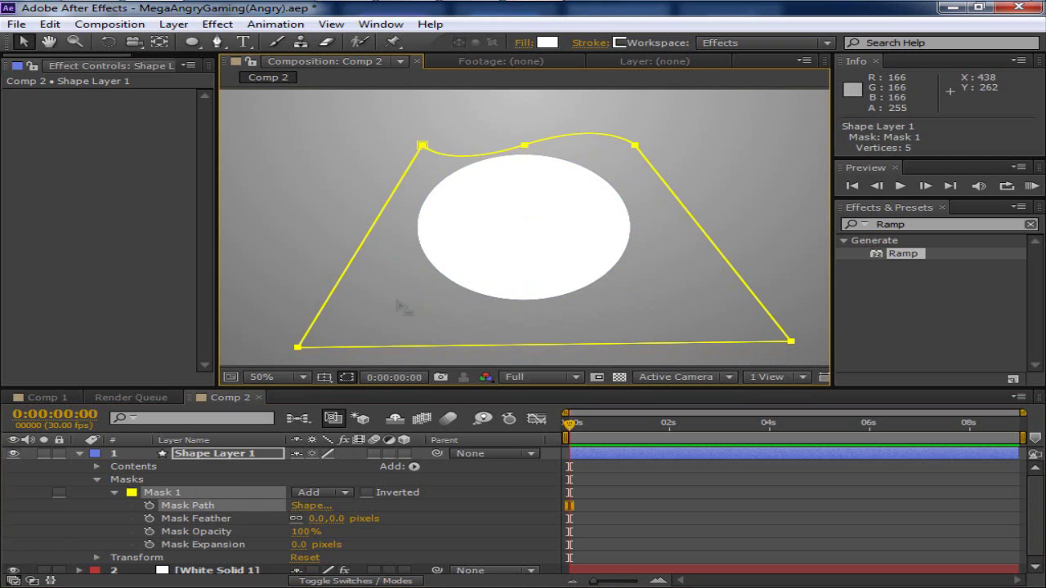
left_click(214, 477)
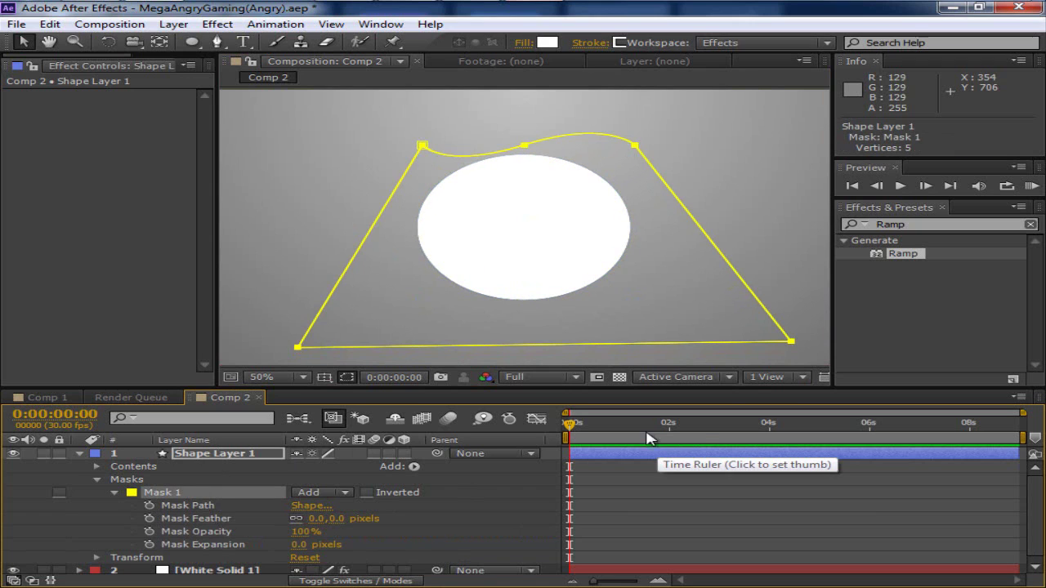
Keyframe the Mask Path lowered out of view at about 1s and raised at about 2:26
left_click_drag(571, 423, 619, 427)
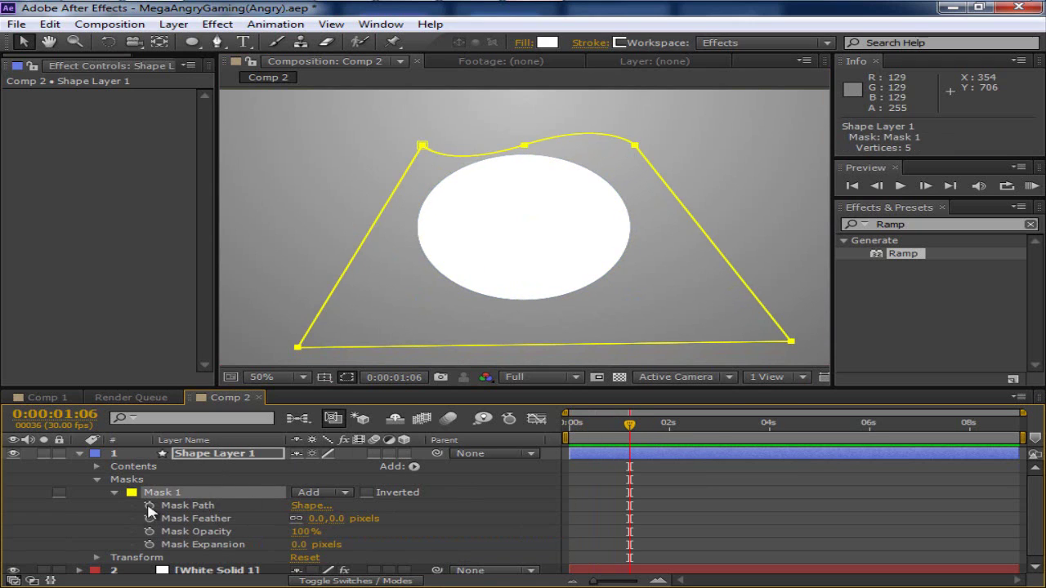
left_click(149, 505)
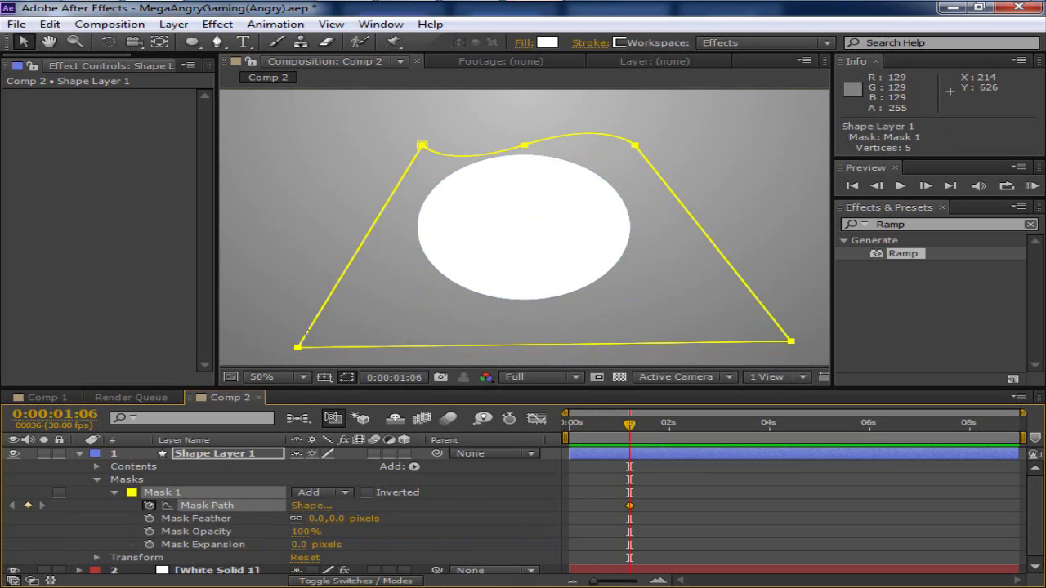
left_click_drag(305, 331, 324, 500)
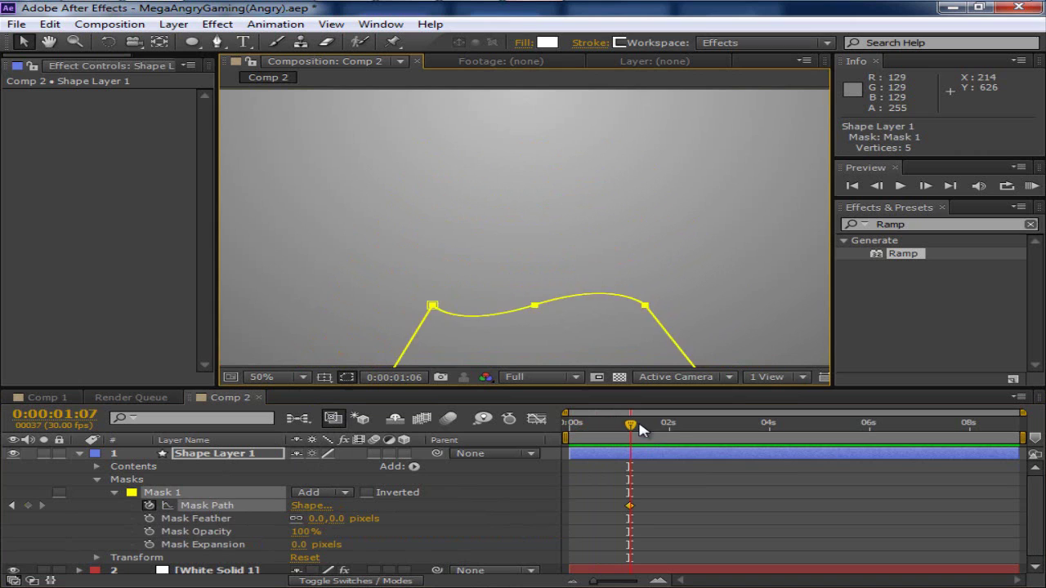
left_click_drag(640, 429, 716, 431)
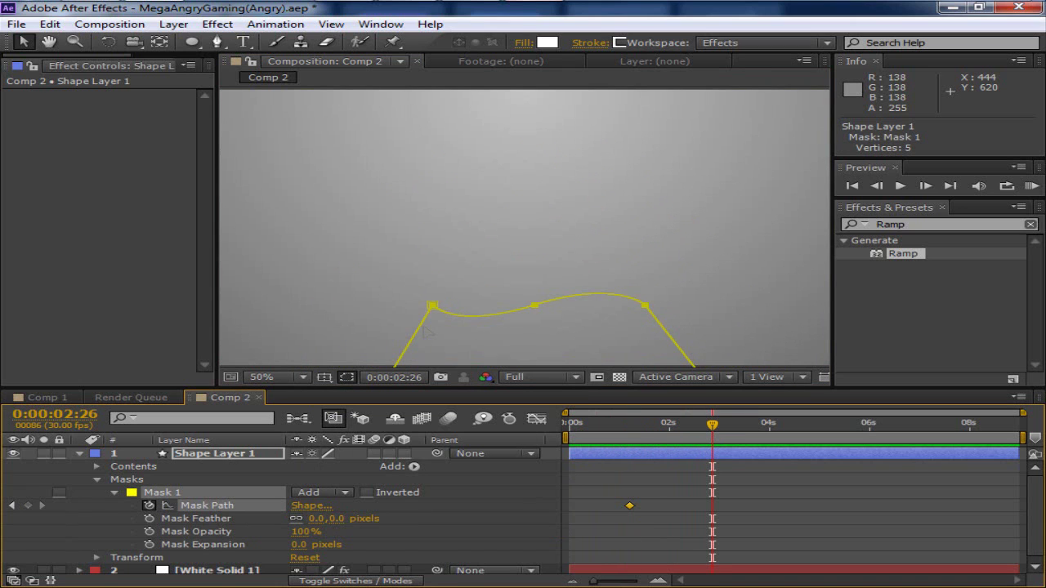
left_click_drag(423, 332, 419, 169)
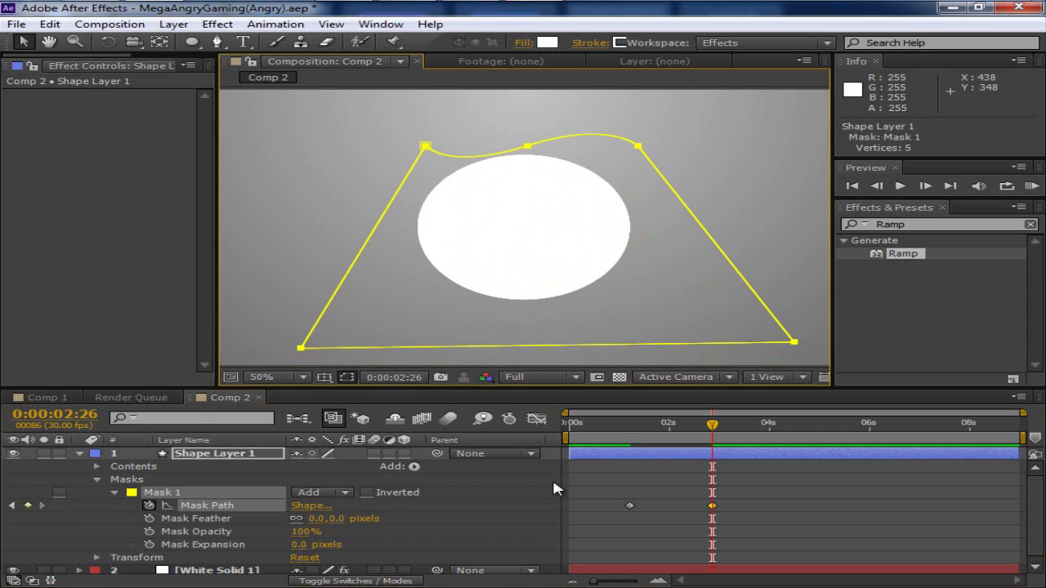
key("F2")
left_click_drag(713, 432, 666, 433)
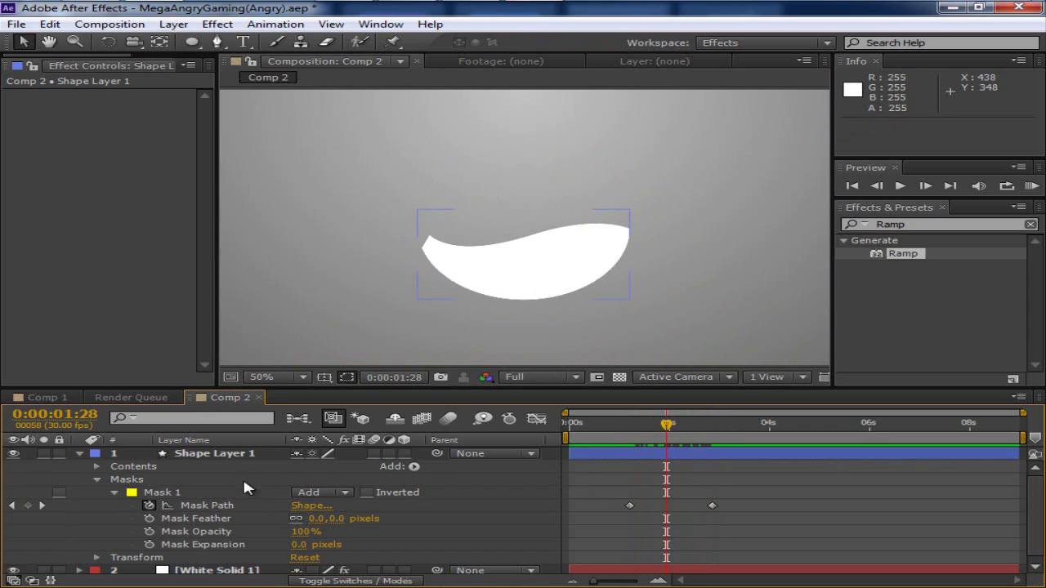
Add a middle Mask Path keyframe, shifting the mask slightly left and raising its left point
left_click(233, 508)
left_click(406, 278)
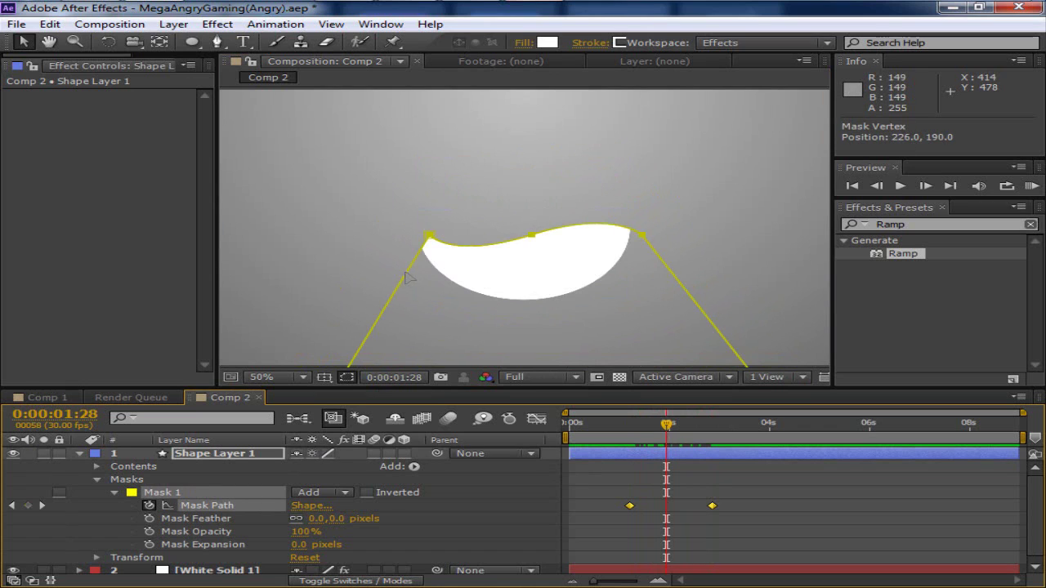
left_click_drag(400, 278, 396, 276)
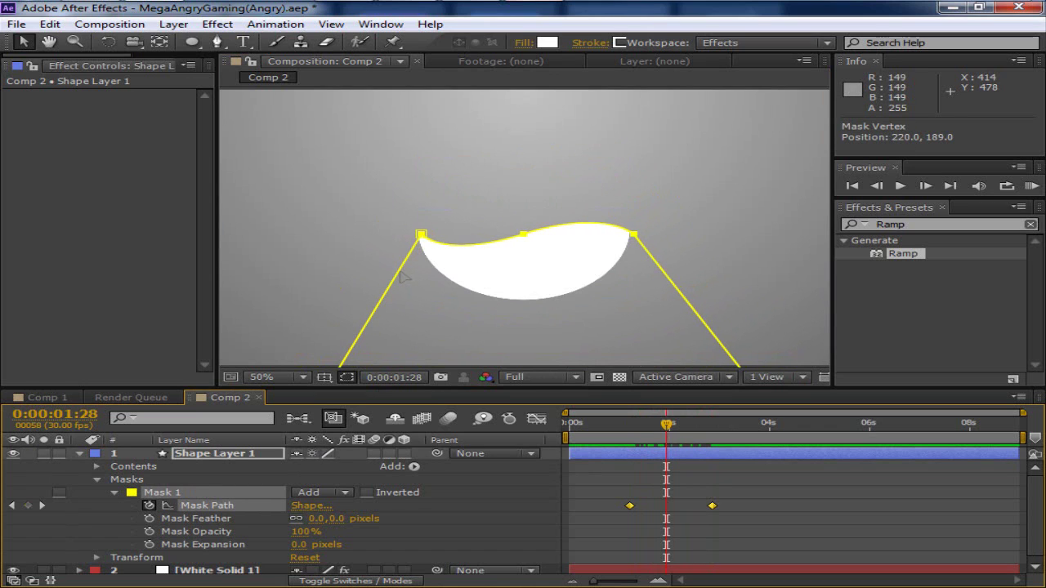
left_click(561, 478)
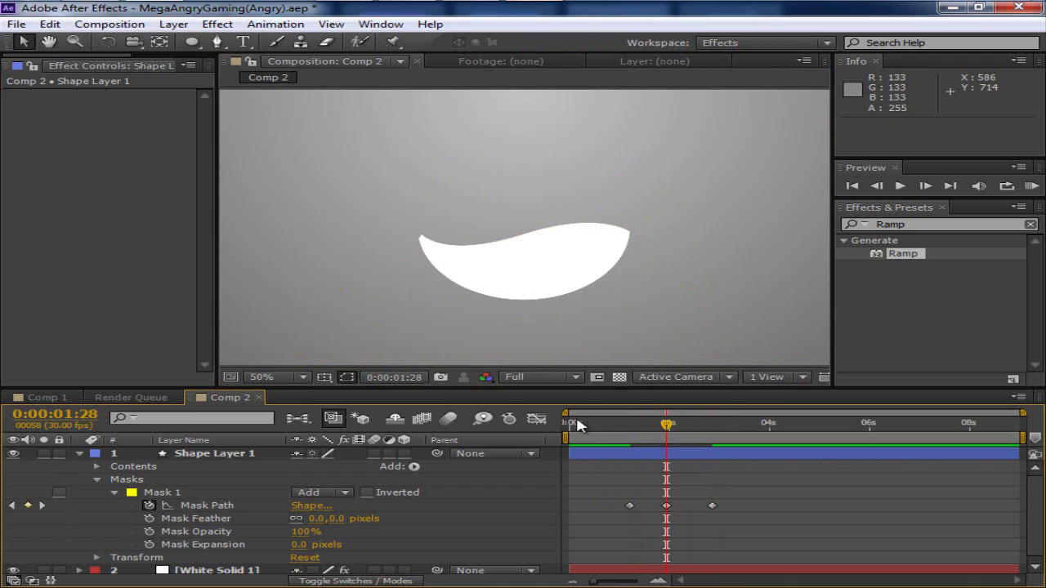
left_click(224, 456)
left_click_drag(421, 235, 409, 231)
left_click(662, 459)
Scrub and play a preview to check the circle rising through the wave
left_click_drag(668, 428, 621, 428)
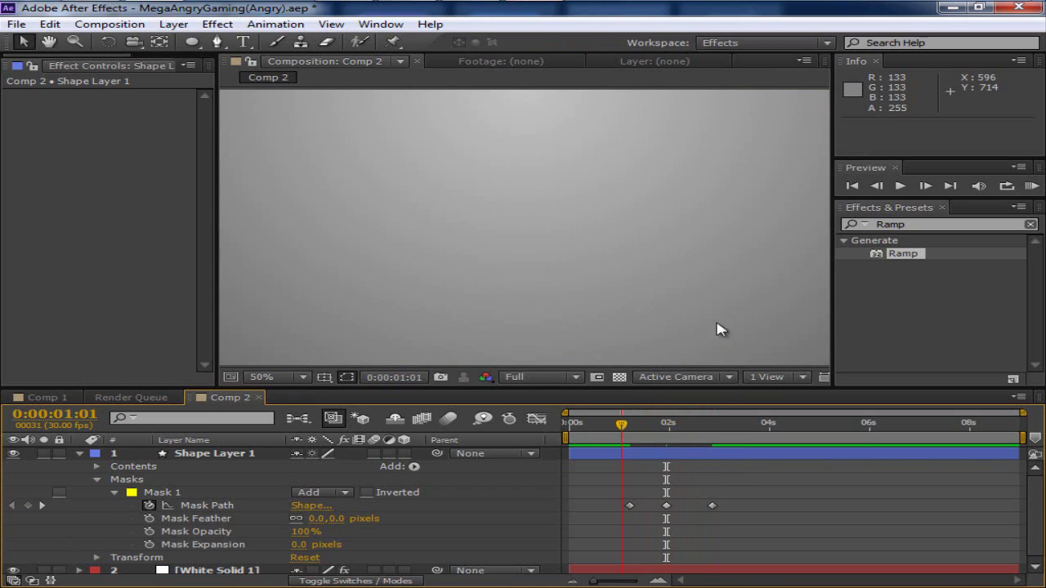
left_click(900, 185)
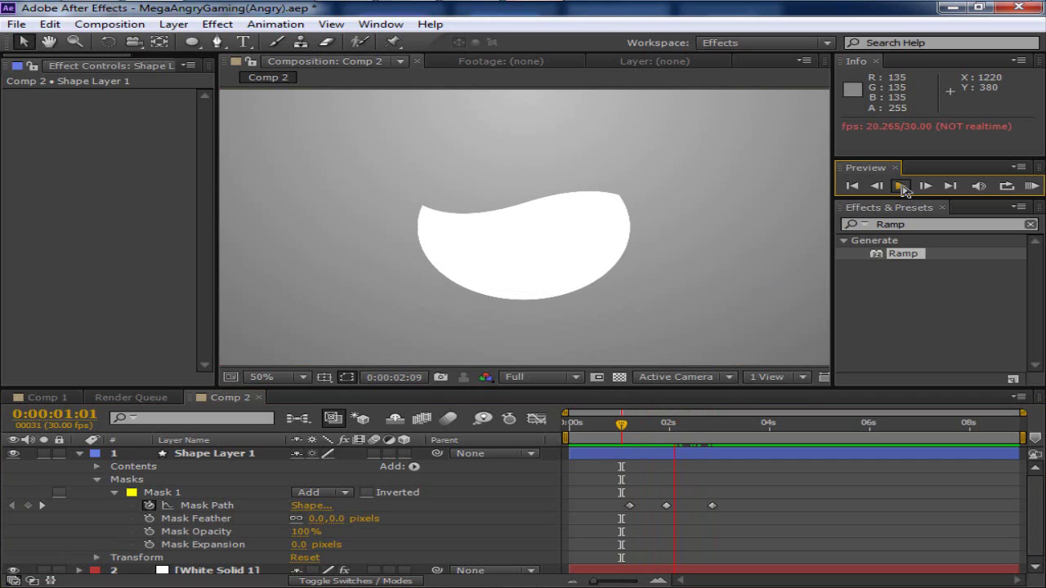
left_click(900, 186)
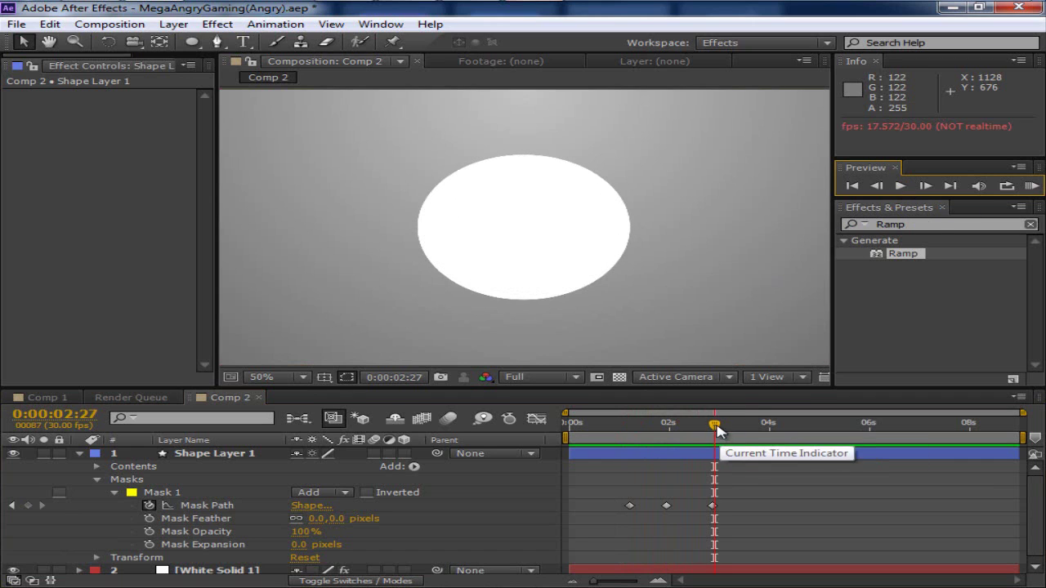
left_click_drag(717, 431, 671, 451)
Duplicate Shape Layer 1 into Shape Layer 2 and reveal its animated mask path at 0:00:01:10
left_click(233, 454)
key("ctrl+d")
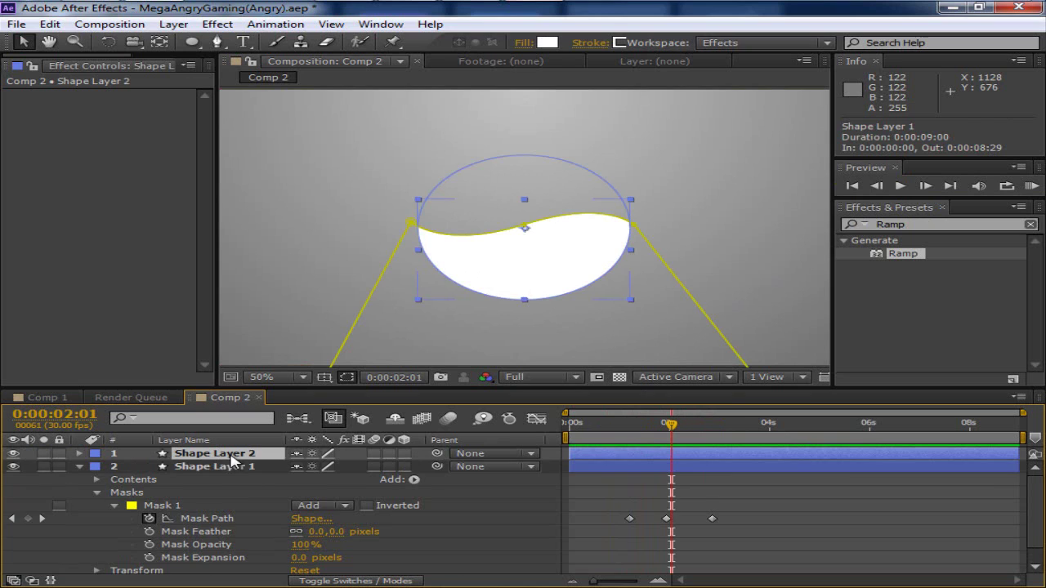
left_click(78, 466)
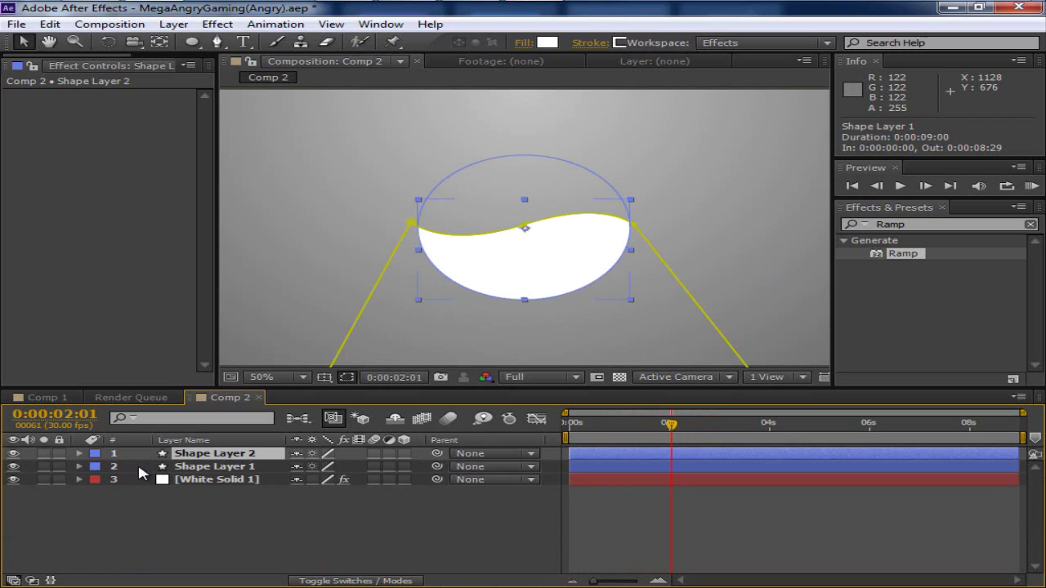
key("r")
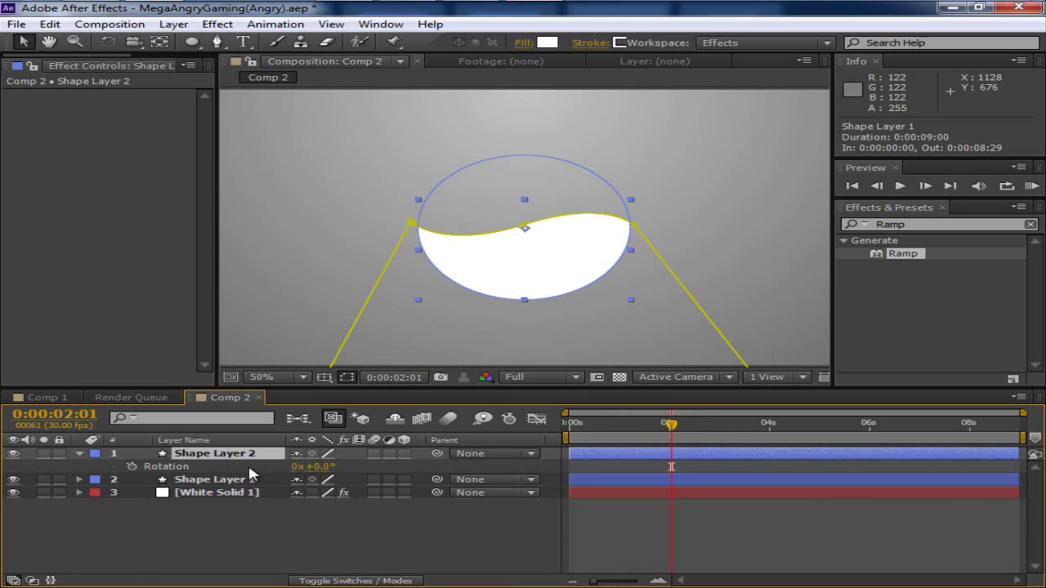
left_click_drag(299, 466, 344, 465)
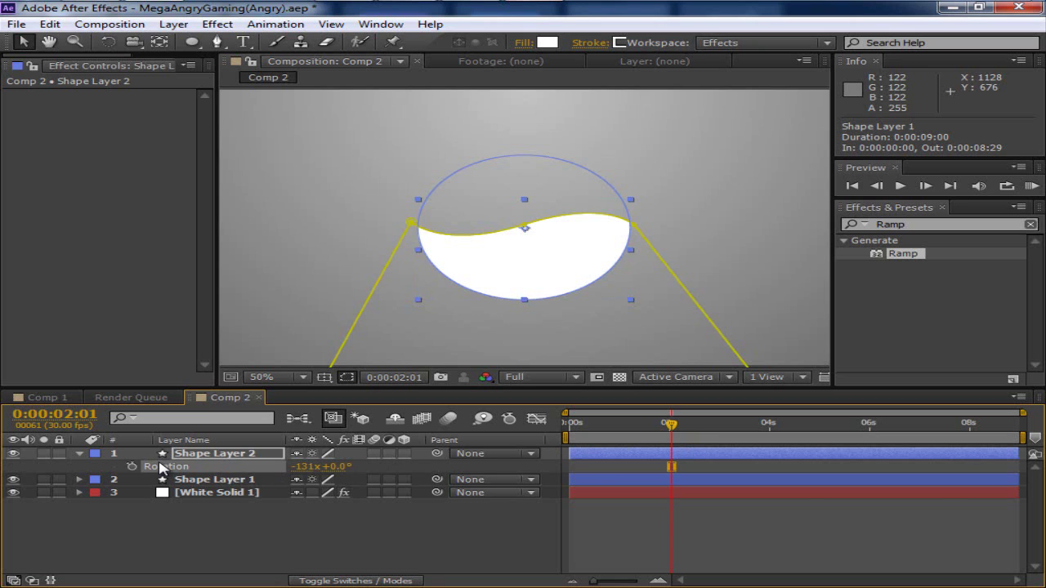
key("ctrl+z")
left_click(243, 535)
left_click(196, 456)
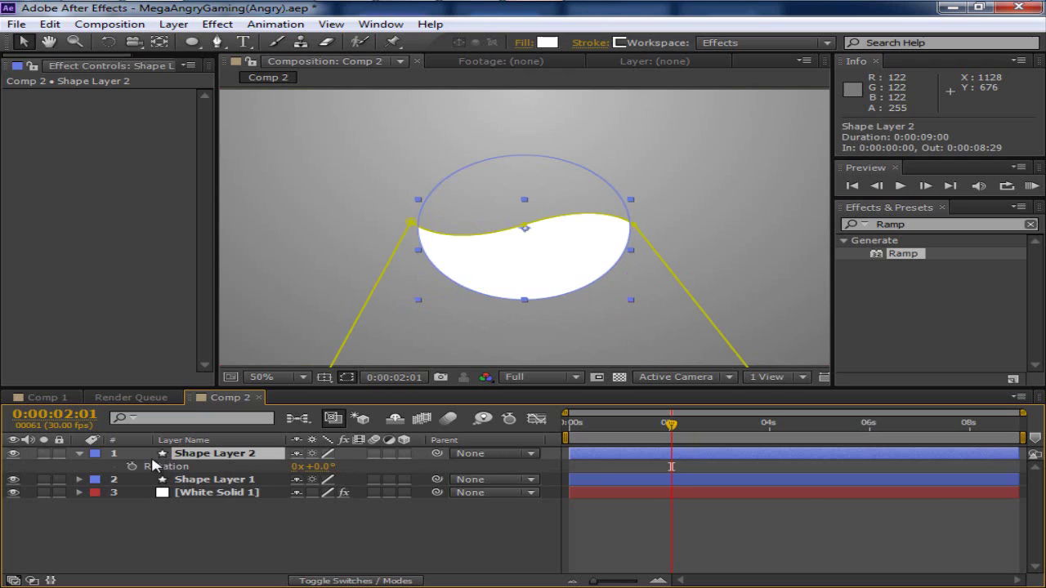
key("m")
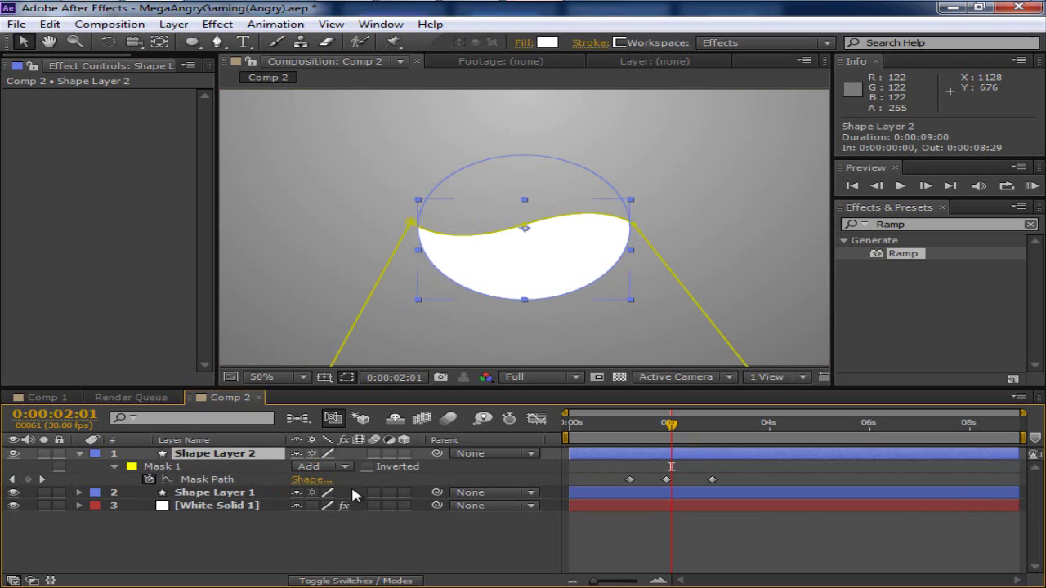
mouse_move(672, 426)
left_mouse_down()
mouse_move(640, 417)
mouse_move(671, 424)
left_mouse_up()
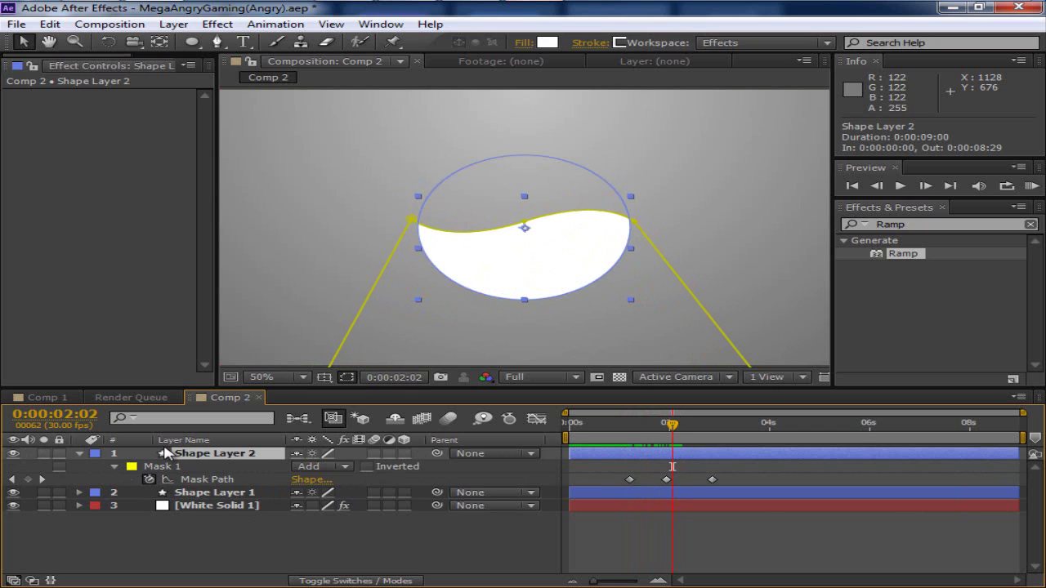
Fill Shape Layer 2 with pure red and rotate it to 0x+184.0°
left_click(547, 43)
left_click(646, 340)
left_click(809, 343)
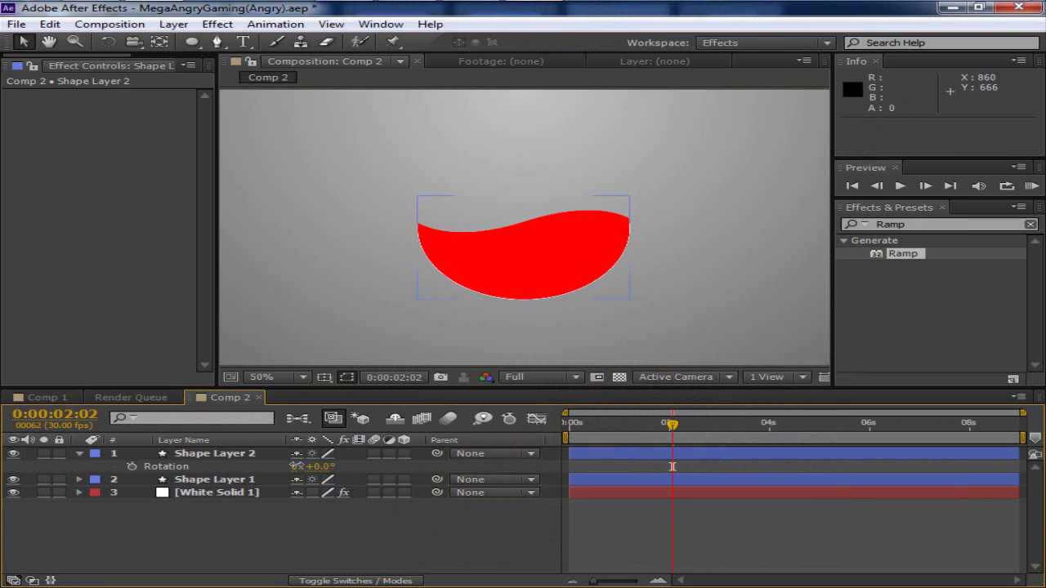
left_click_drag(307, 466, 549, 490)
key("ctrl+z")
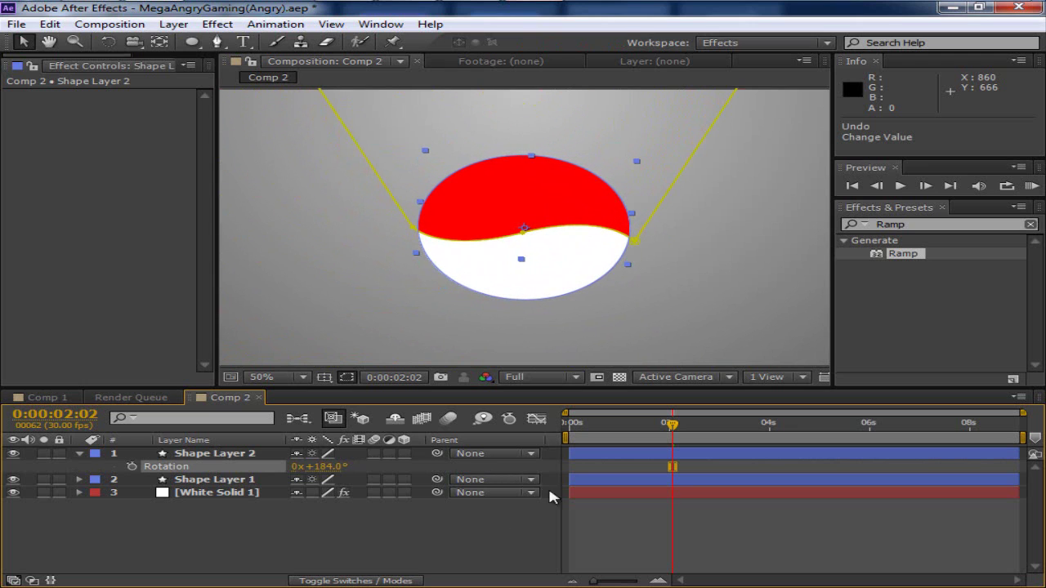
left_click(433, 559)
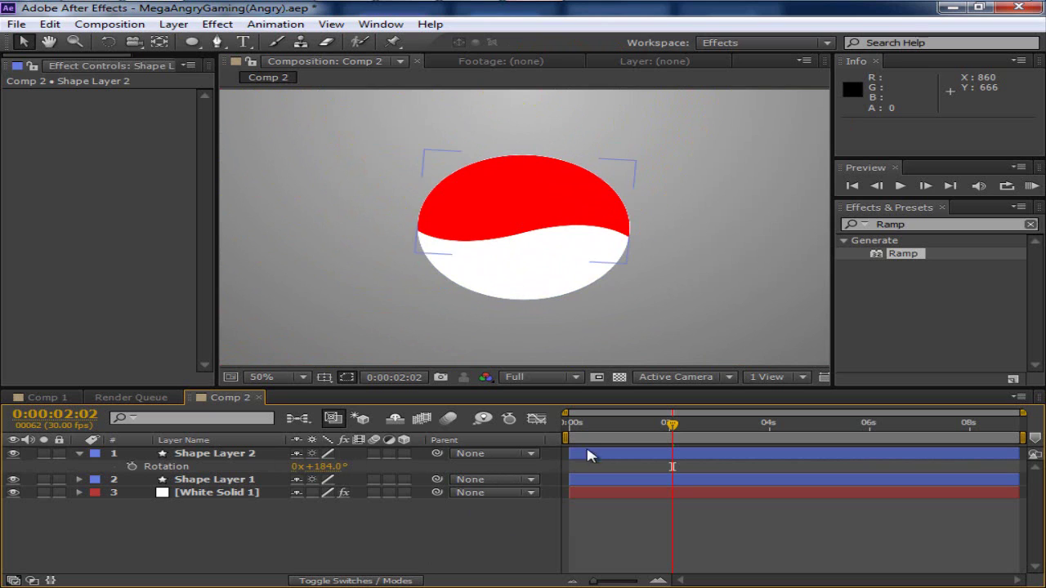
mouse_move(672, 430)
left_mouse_down()
mouse_move(647, 433)
mouse_move(730, 434)
mouse_move(646, 431)
mouse_move(666, 433)
left_mouse_up()
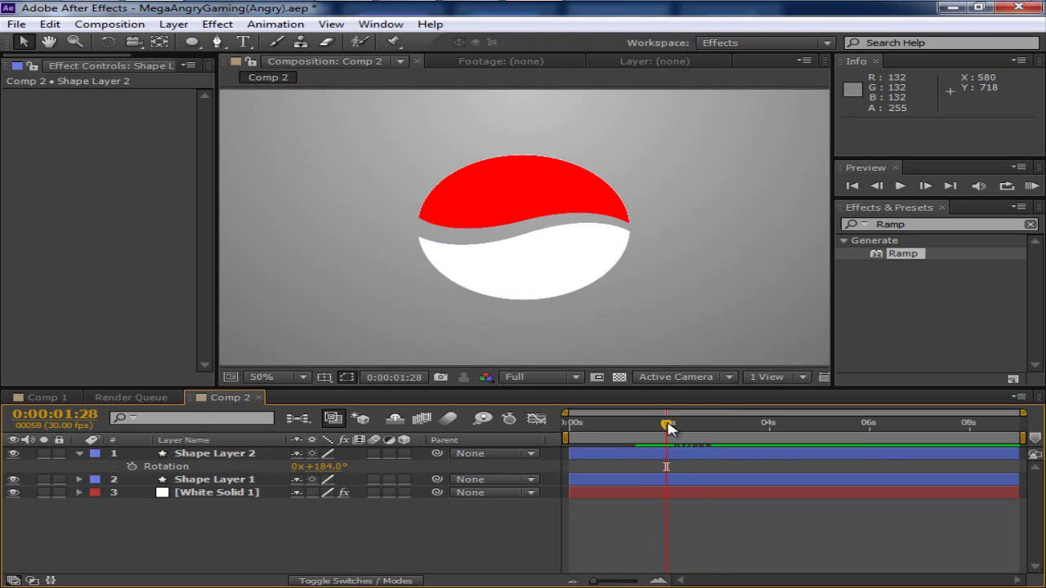
Move Shape Layer 2 below Shape Layer 1 and check the motion around 0:00:03:01
mouse_move(668, 428)
left_mouse_down()
mouse_move(658, 430)
mouse_move(680, 428)
mouse_move(613, 427)
mouse_move(654, 429)
left_mouse_up()
left_click_drag(205, 454, 262, 484)
left_click_drag(654, 429, 706, 431)
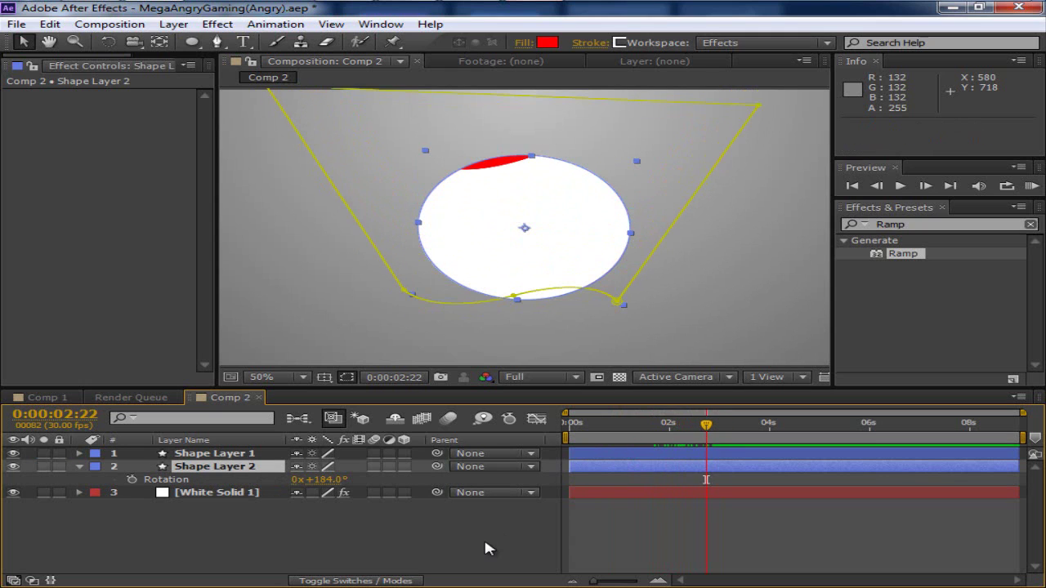
left_click(483, 544)
Preview the split-circle animation from the start, then return to about 0:00:02:02
key("Home")
key("space")
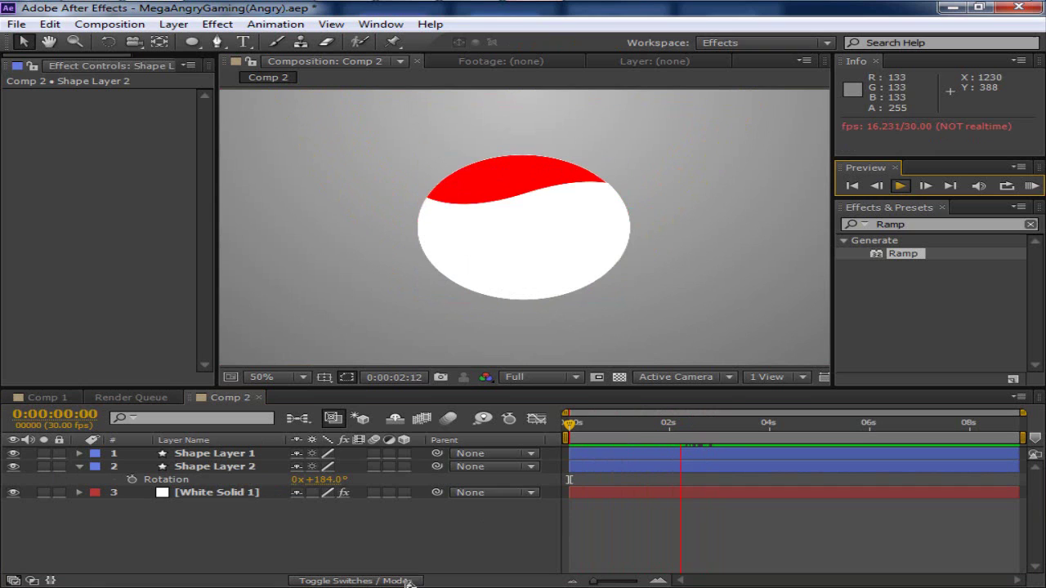
left_click(739, 472)
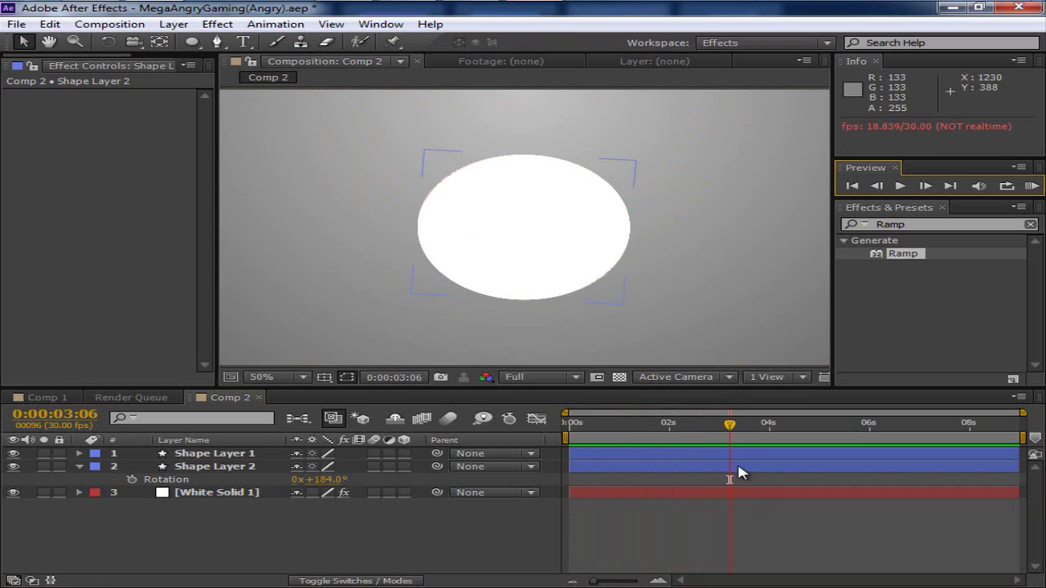
left_click_drag(729, 431, 670, 416)
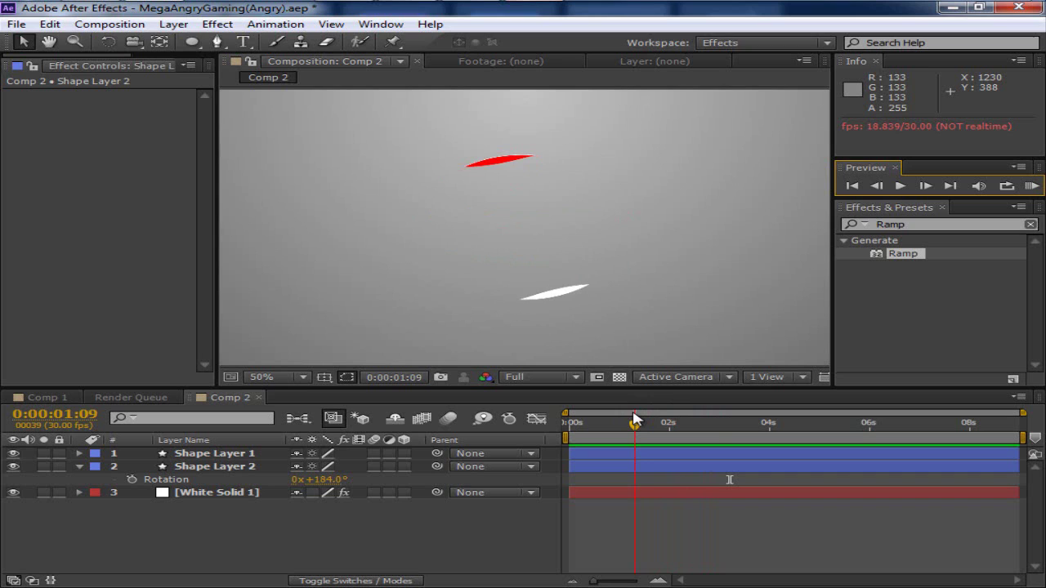
Set Shape Layer 1's Rotation to 0x+4.0° and scrub around 0:00:01:29 to check the fit
left_click_drag(634, 420, 667, 409)
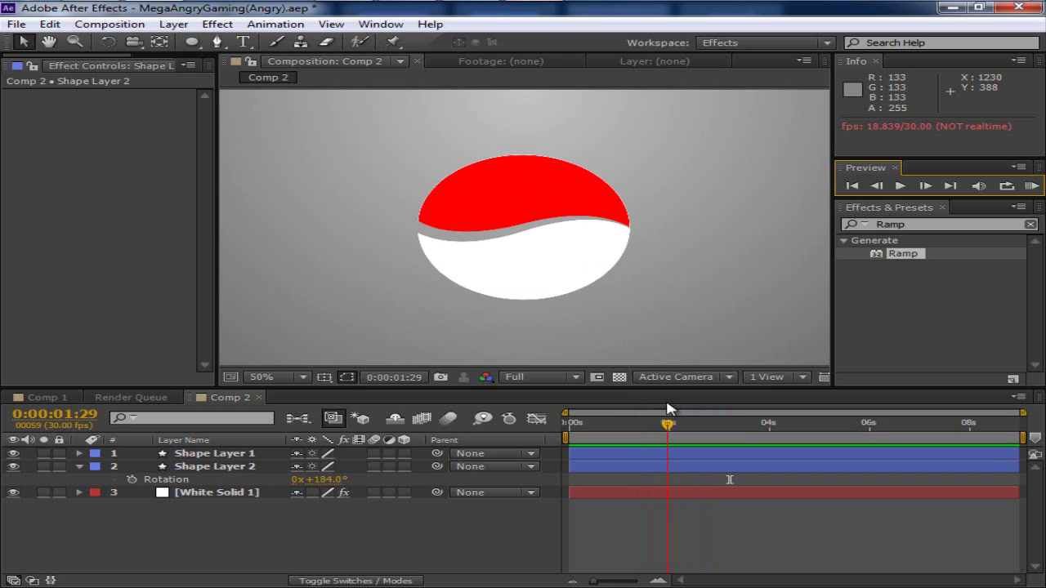
left_click(234, 454)
key("r")
left_click_drag(320, 467, 322, 465)
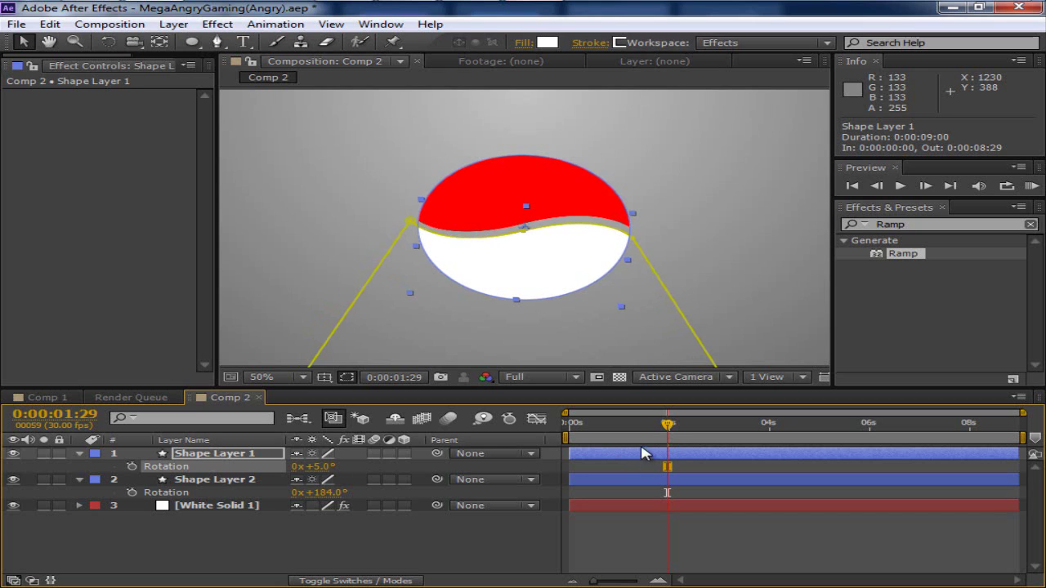
left_click_drag(668, 433, 669, 433)
mouse_move(323, 467)
left_mouse_down()
mouse_move(343, 467)
mouse_move(324, 466)
left_mouse_up()
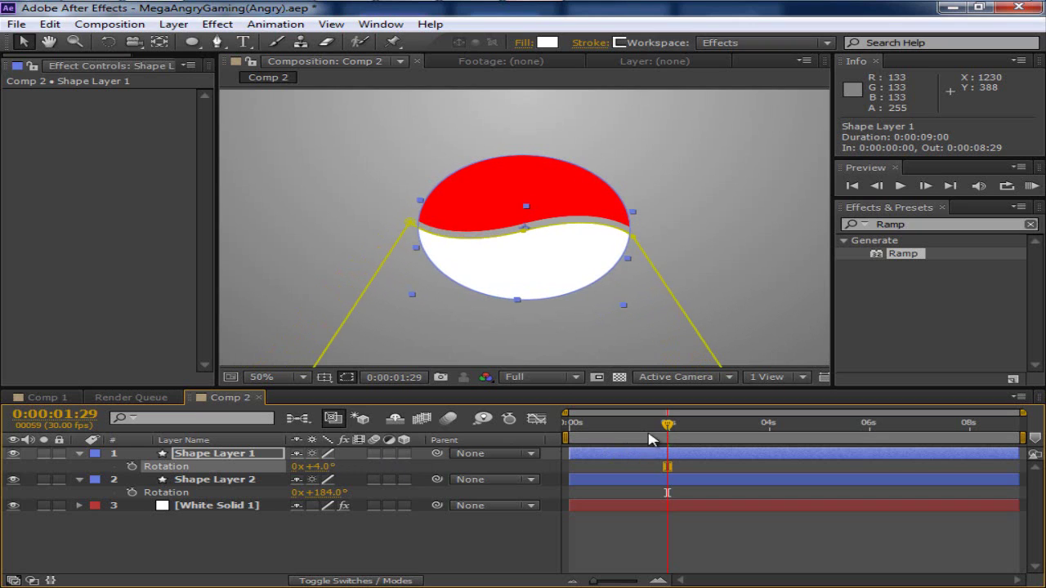
left_click_drag(669, 432, 628, 431)
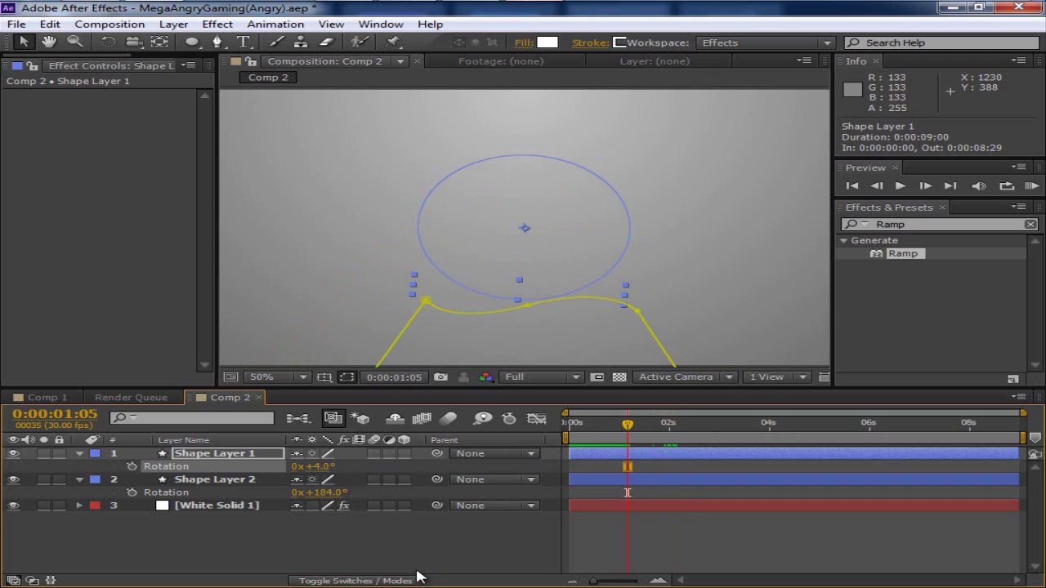
left_click(563, 468)
Collapse both shape layers and add Comp 2 to the Render Queue
left_click(80, 453)
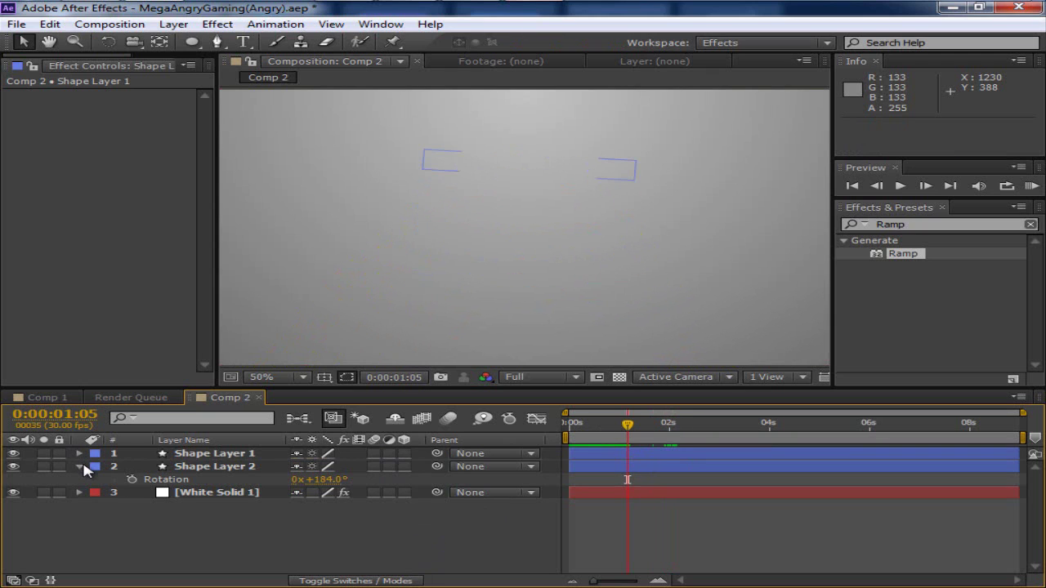
left_click(79, 467)
mouse_move(90, 17)
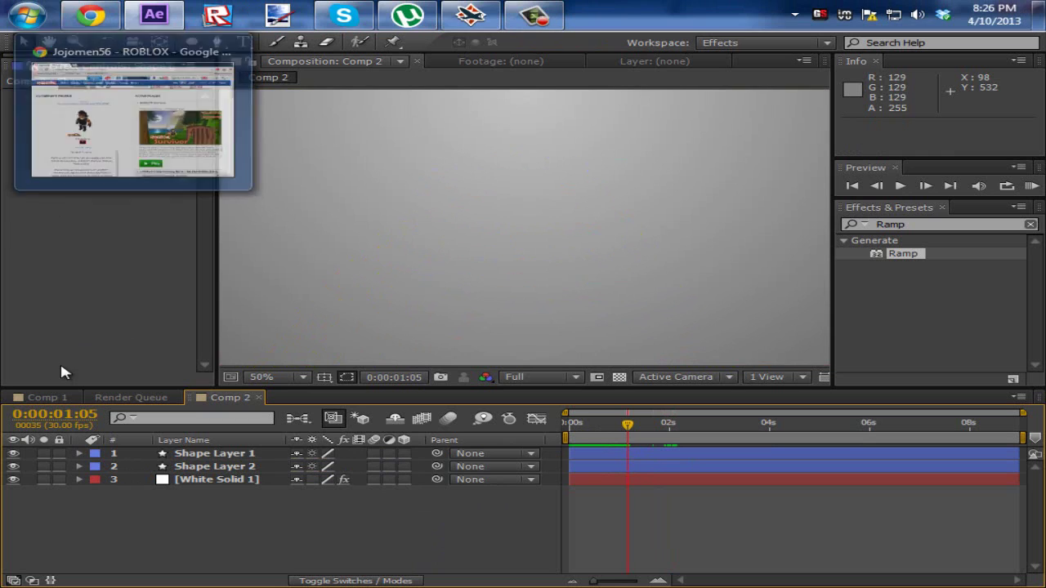
left_click(140, 27)
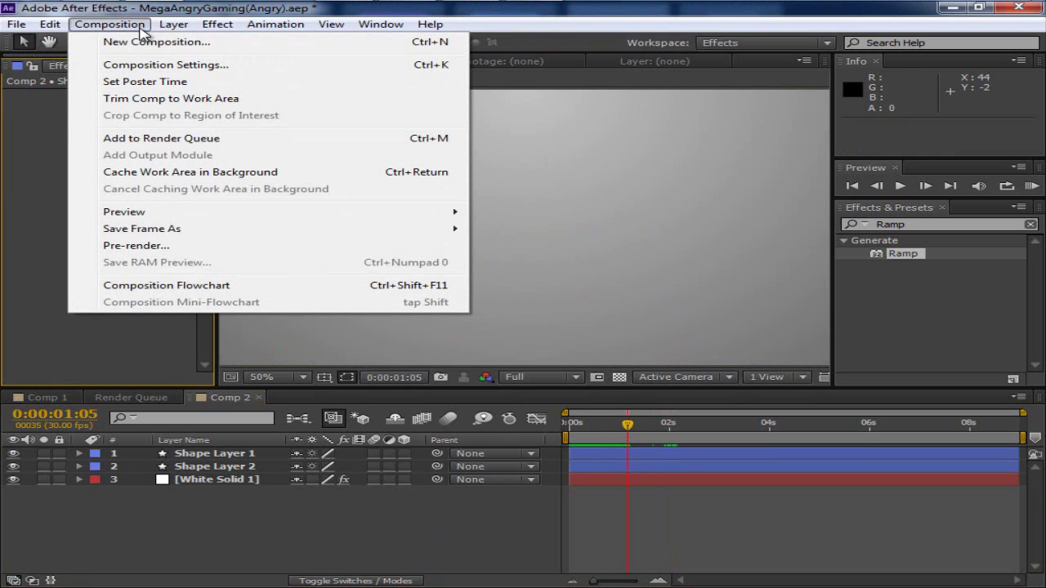
left_click(37, 119)
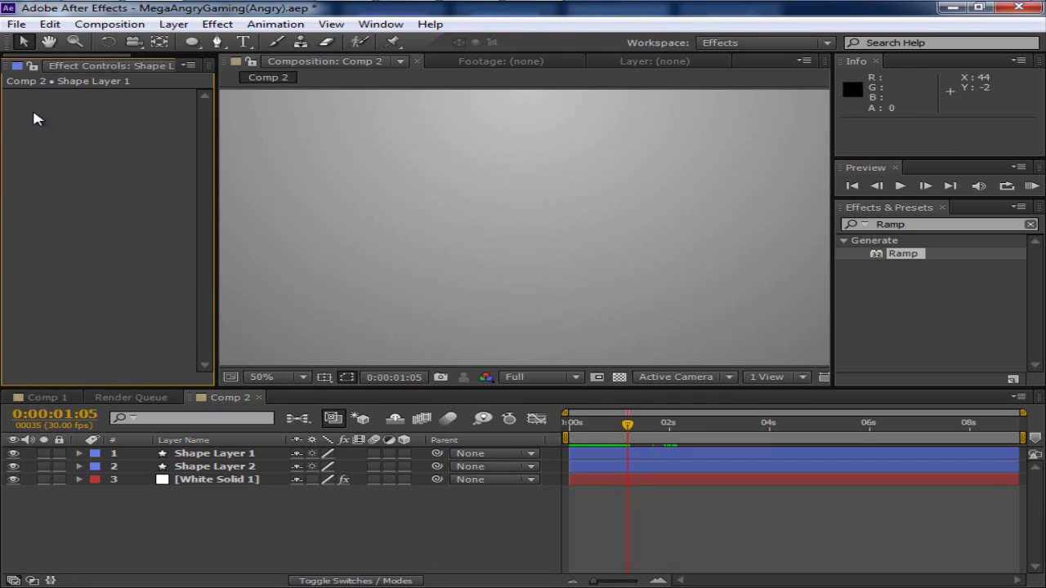
left_click(16, 24)
mouse_move(226, 230)
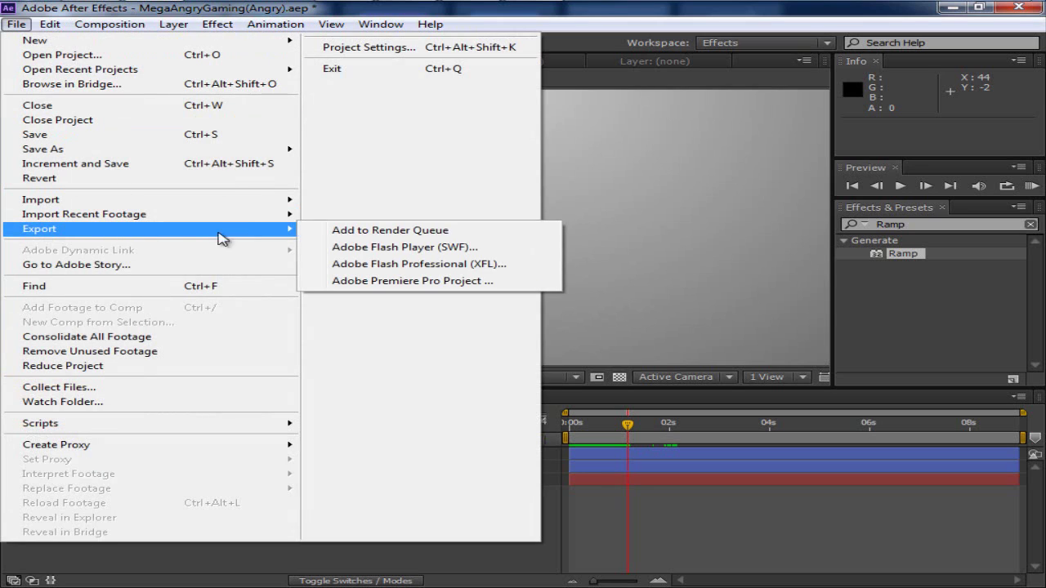
left_click(327, 231)
Confirm Comp 2 is queued with Best Settings and Lossless to Comp 2.avi, then preview the animation
left_click(131, 397)
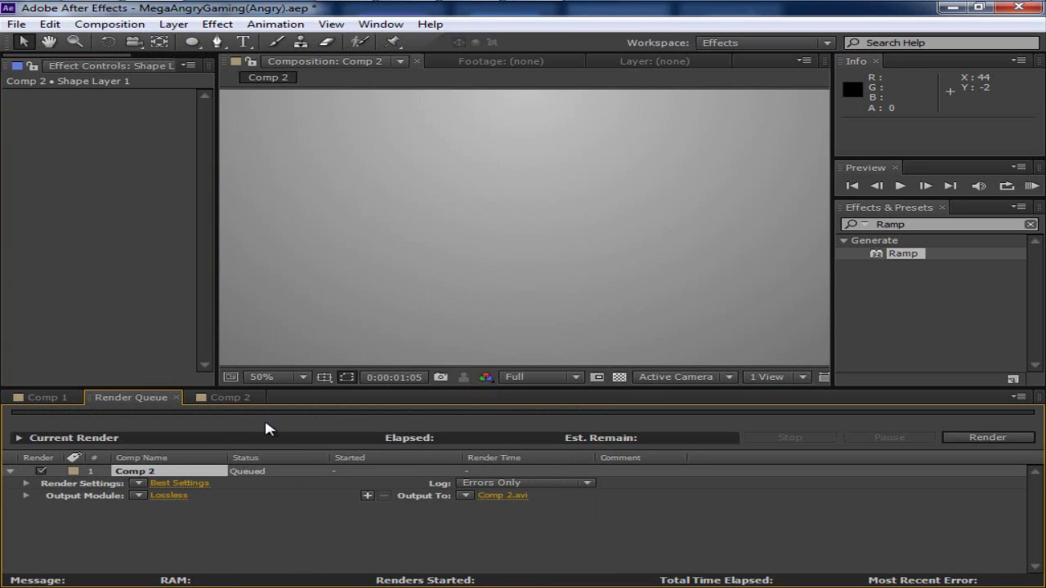
left_click(414, 574)
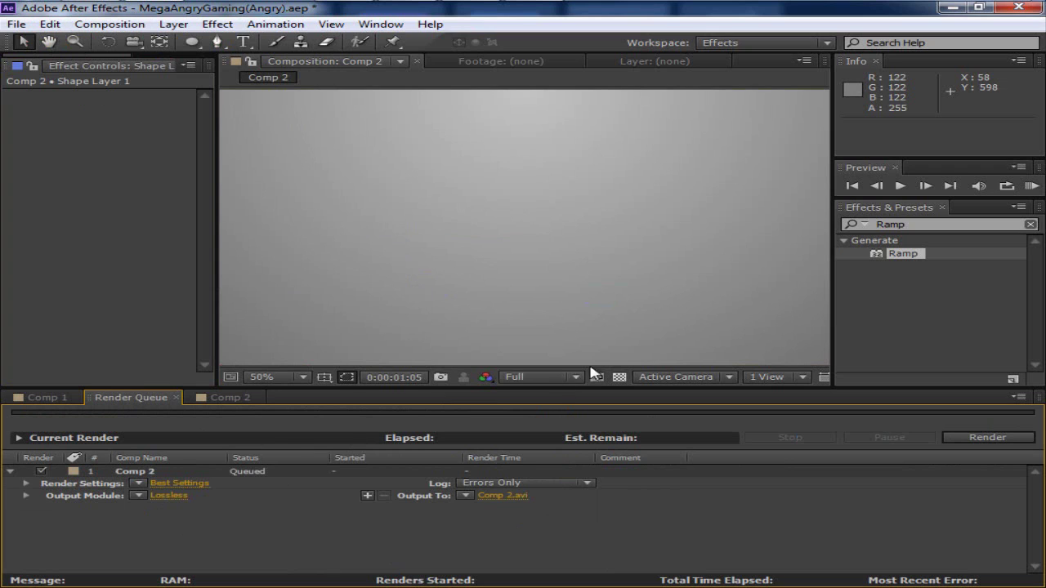
left_click(900, 185)
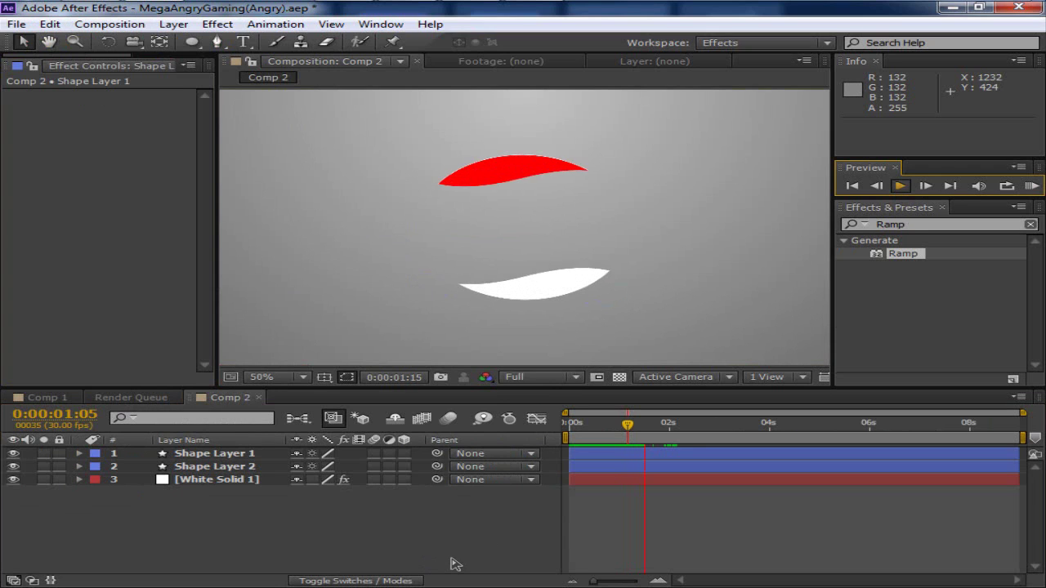
left_click(901, 187)
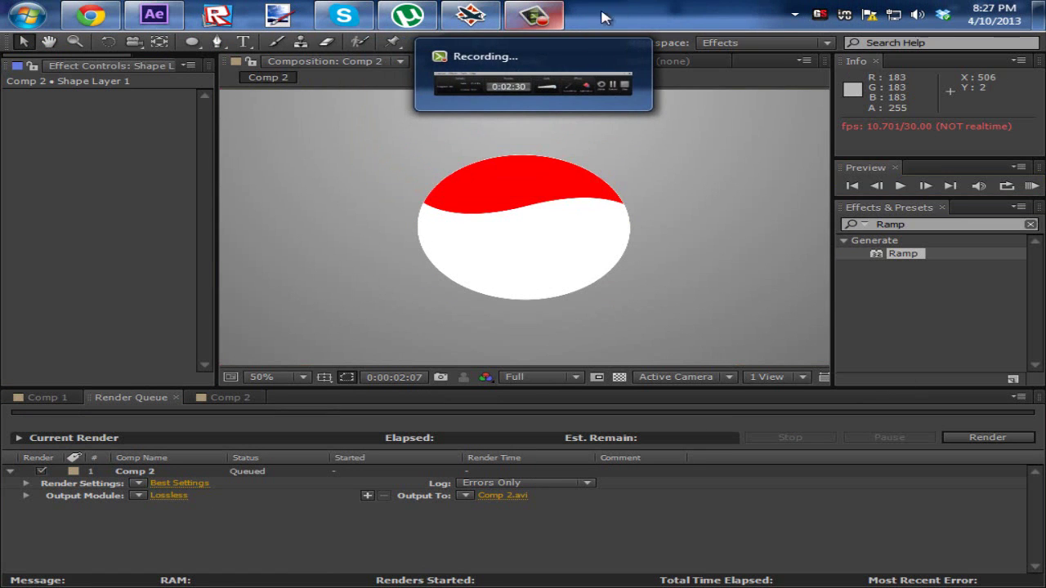
left_click(531, 6)
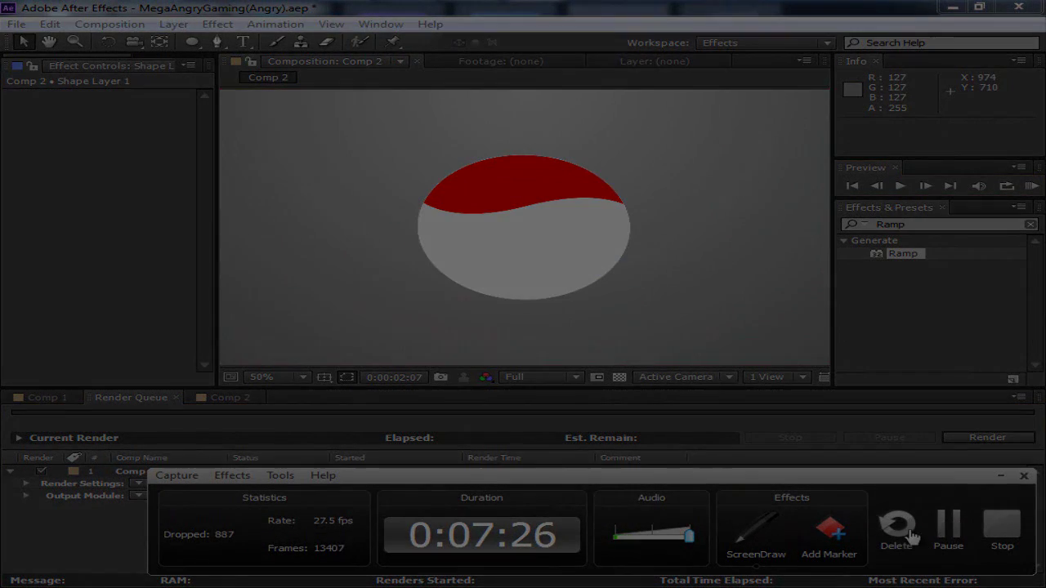